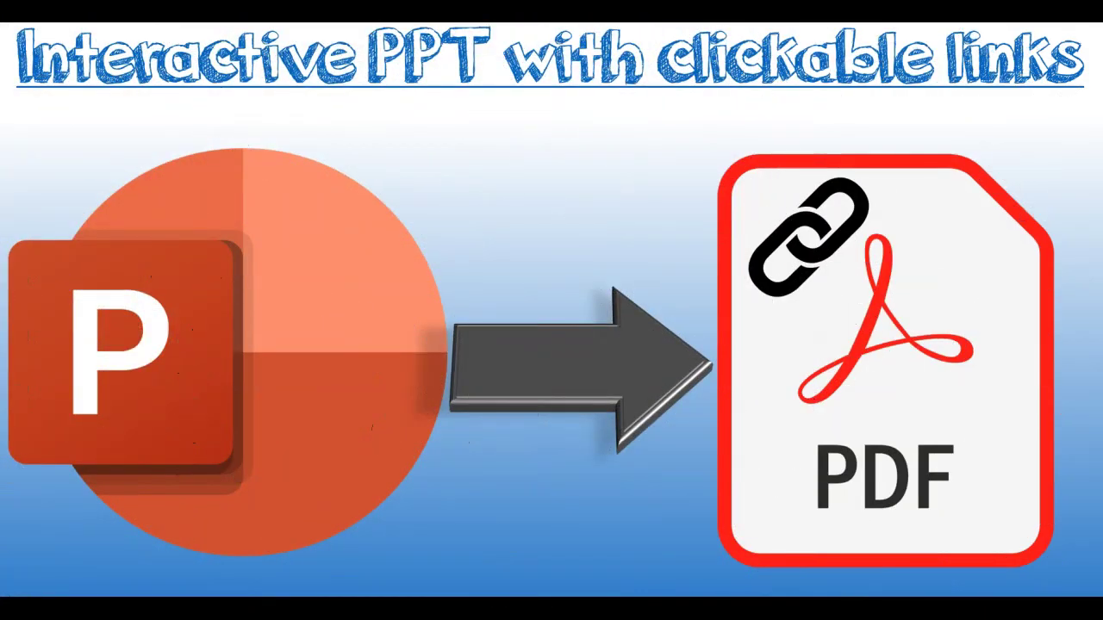
Test the slide show's icon and MAIN PAGE links, then follow the title link to the YouTube channel.
{"action": "left_click", "coordinate": [295, 298]}
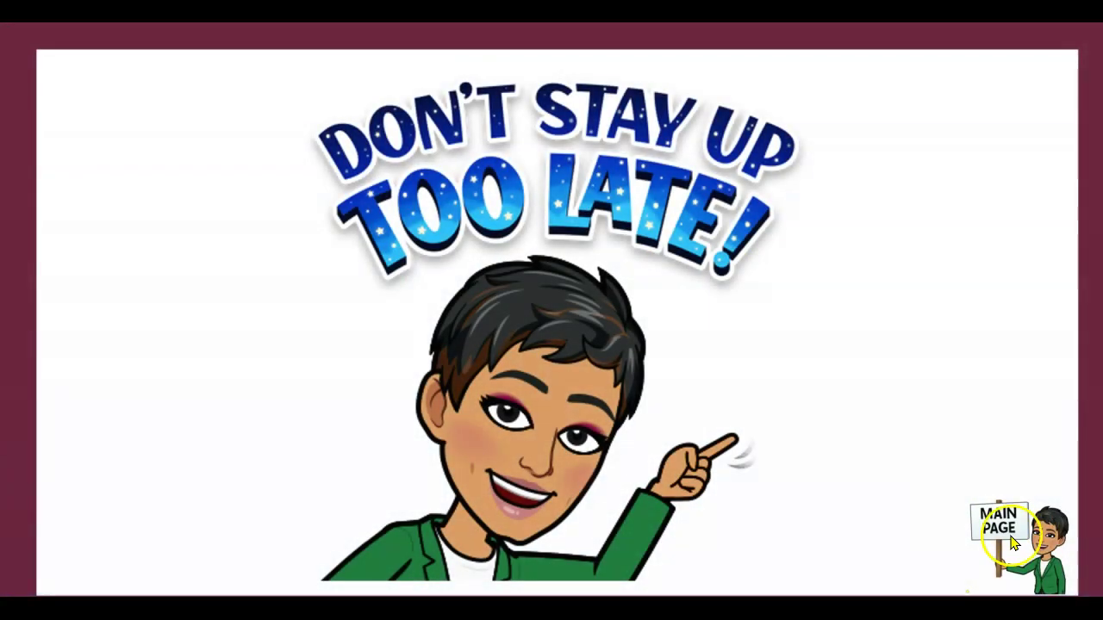
{"action": "left_click", "coordinate": [1019, 523]}
{"action": "left_click", "coordinate": [911, 377]}
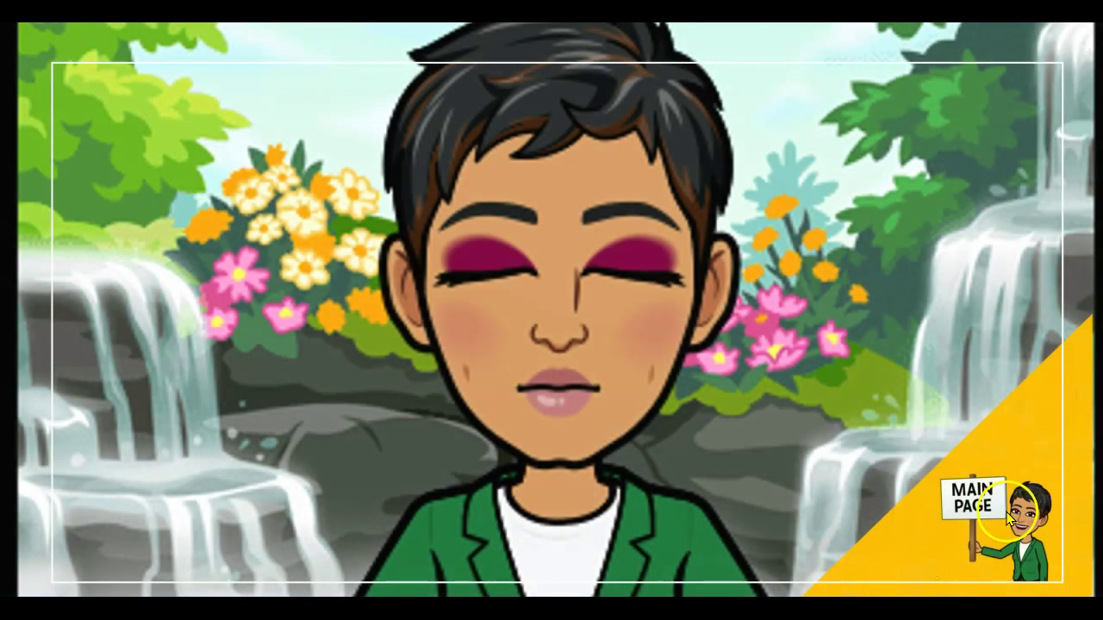
{"action": "left_click", "coordinate": [989, 513]}
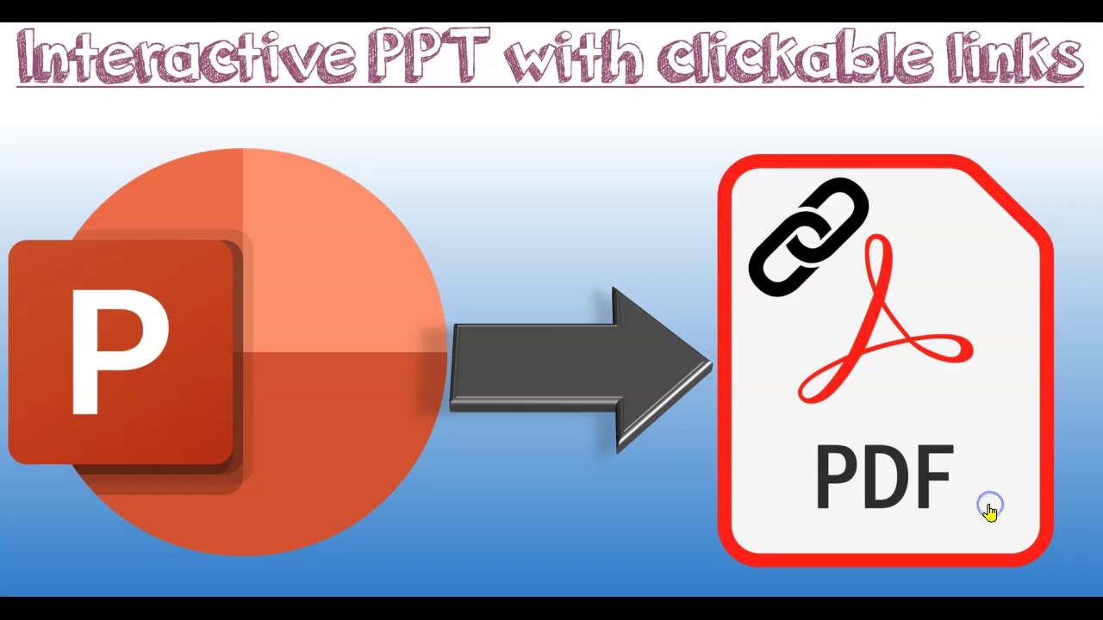
{"action": "left_click", "coordinate": [520, 65]}
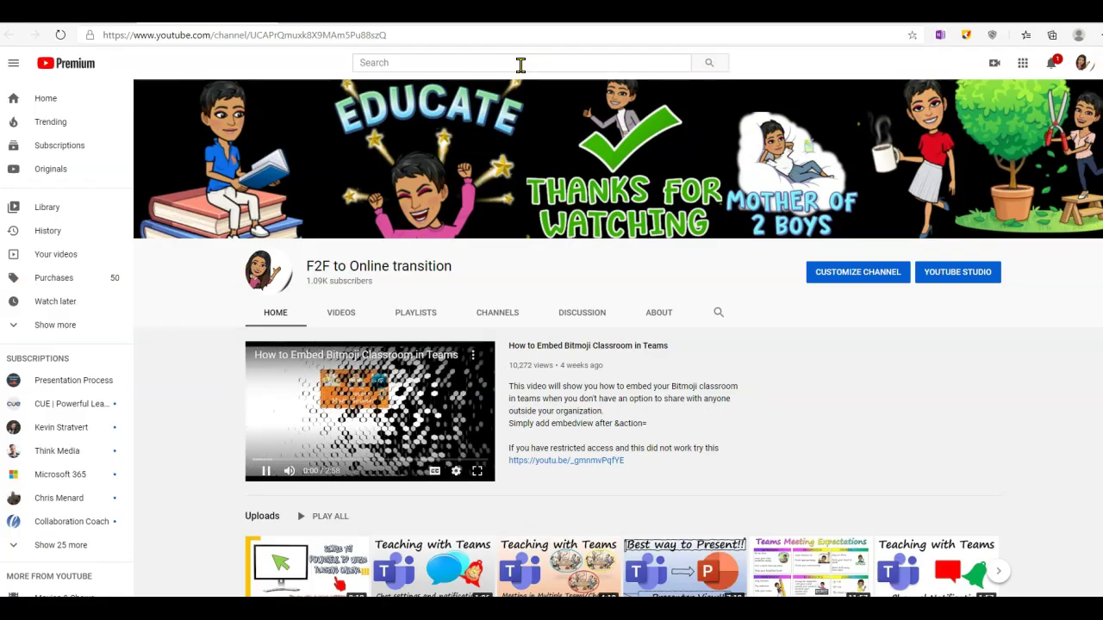
{"action": "left_click", "coordinate": [264, 471]}
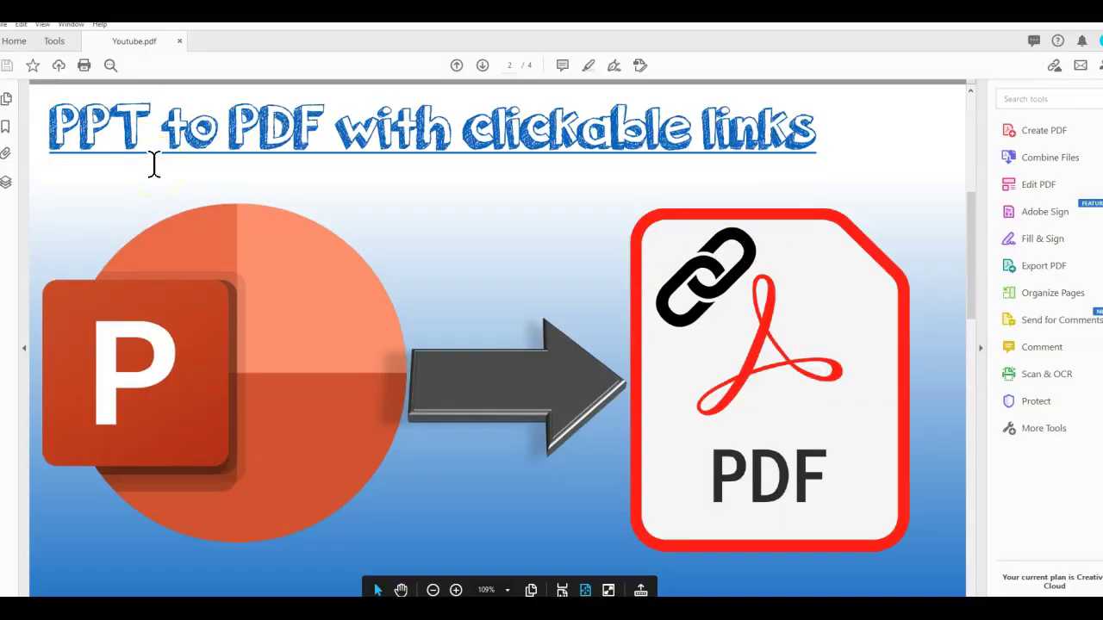
Follow the PowerPoint logo, MAIN PAGE and PDF icon links in the PDF, ending on page 4.
{"action": "left_click", "coordinate": [290, 286]}
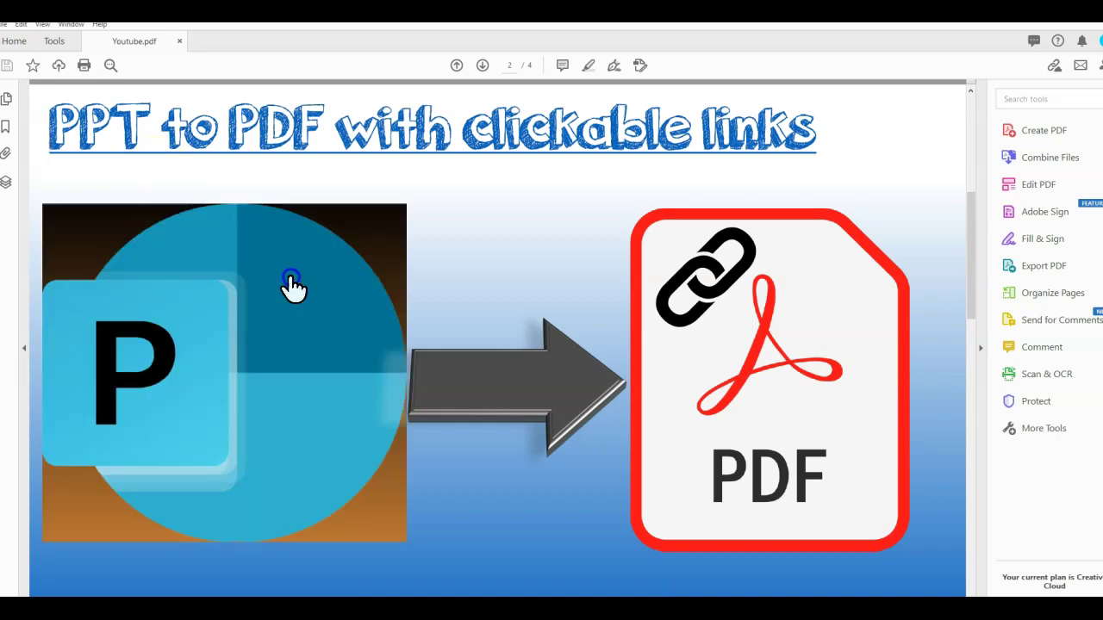
{"action": "left_click", "coordinate": [862, 515]}
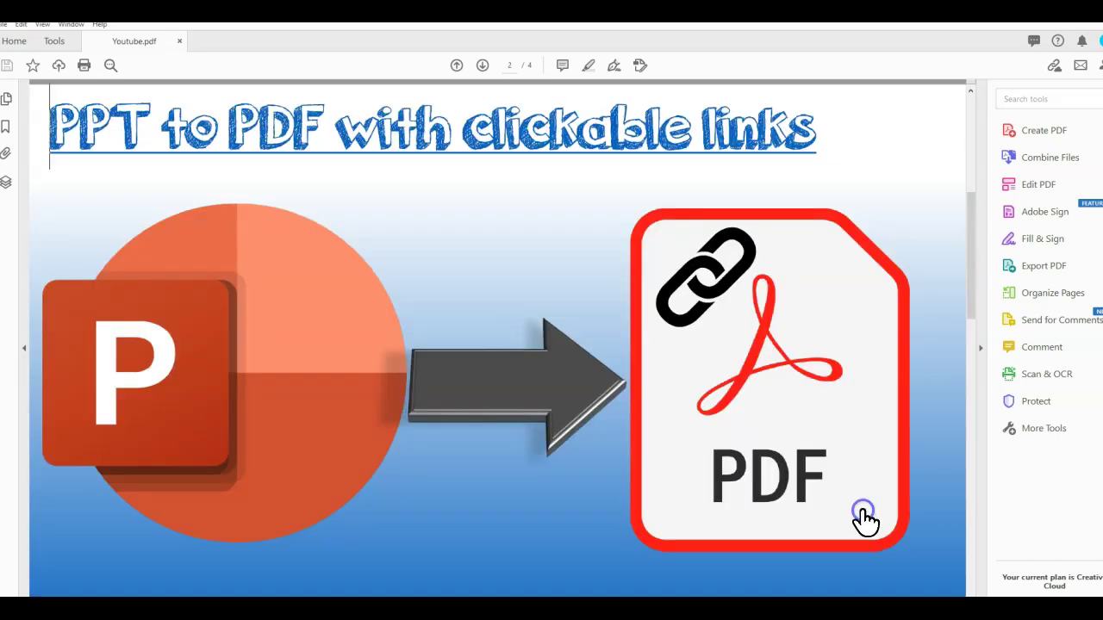
{"action": "left_click", "coordinate": [761, 397]}
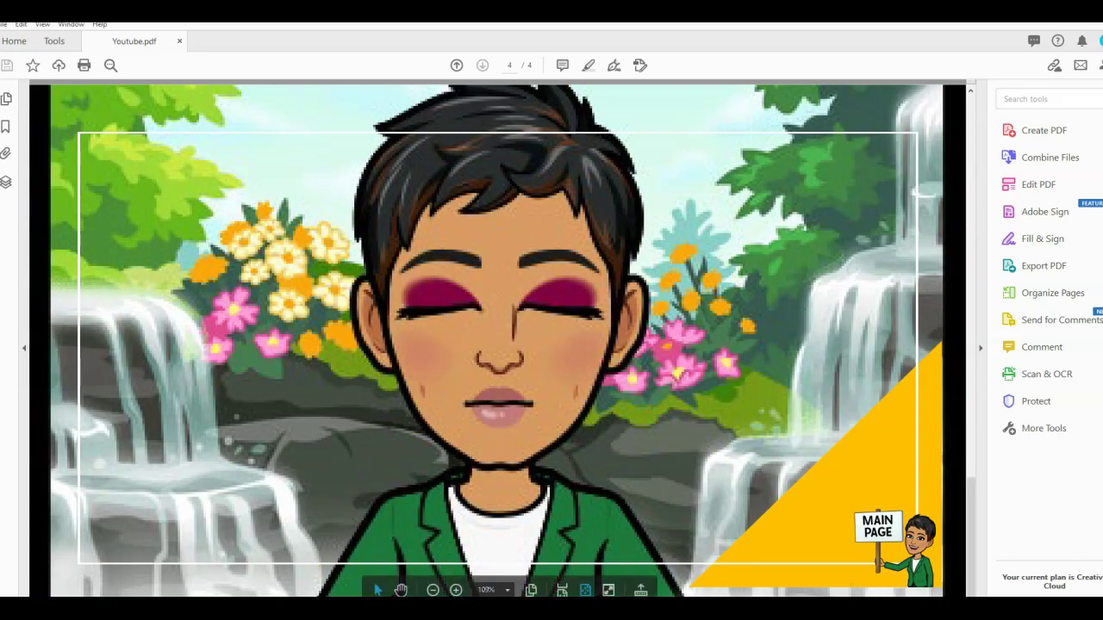
In the Teams Math cafe tab, test Youtube.pdf's logo, PDF icon and MAIN PAGE links.
{"action": "left_click", "coordinate": [295, 552]}
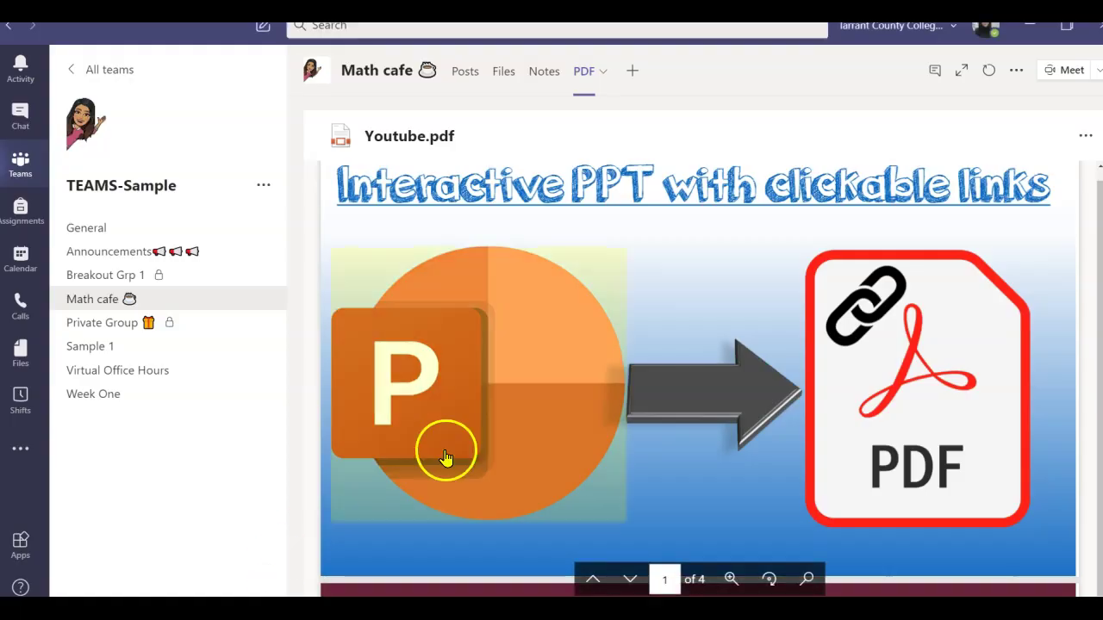
{"action": "left_click", "coordinate": [434, 385]}
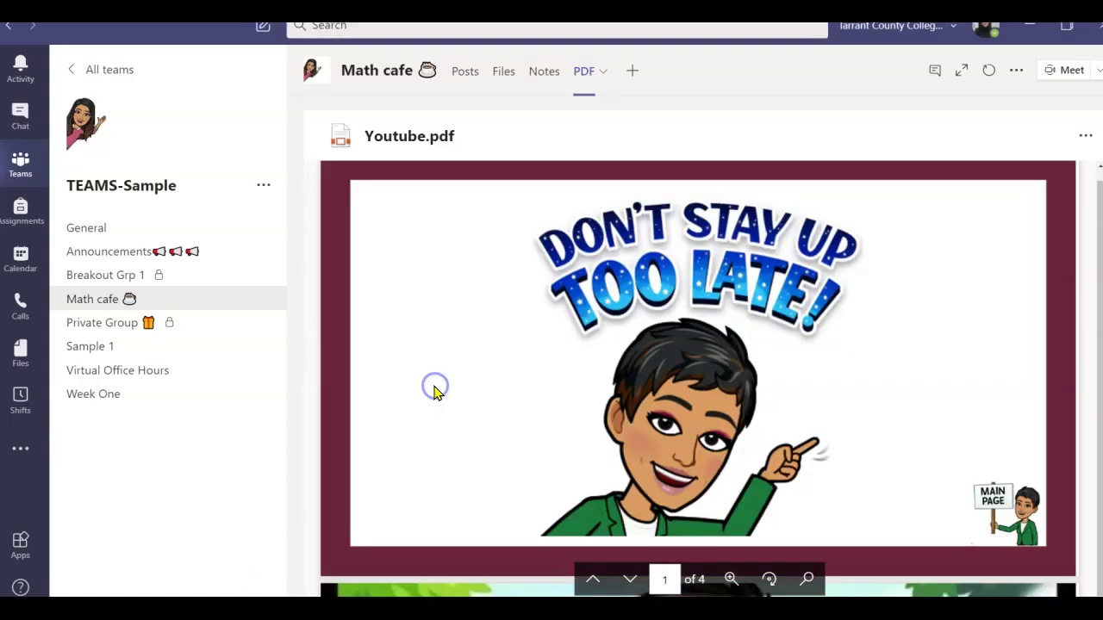
{"action": "left_click", "coordinate": [991, 490]}
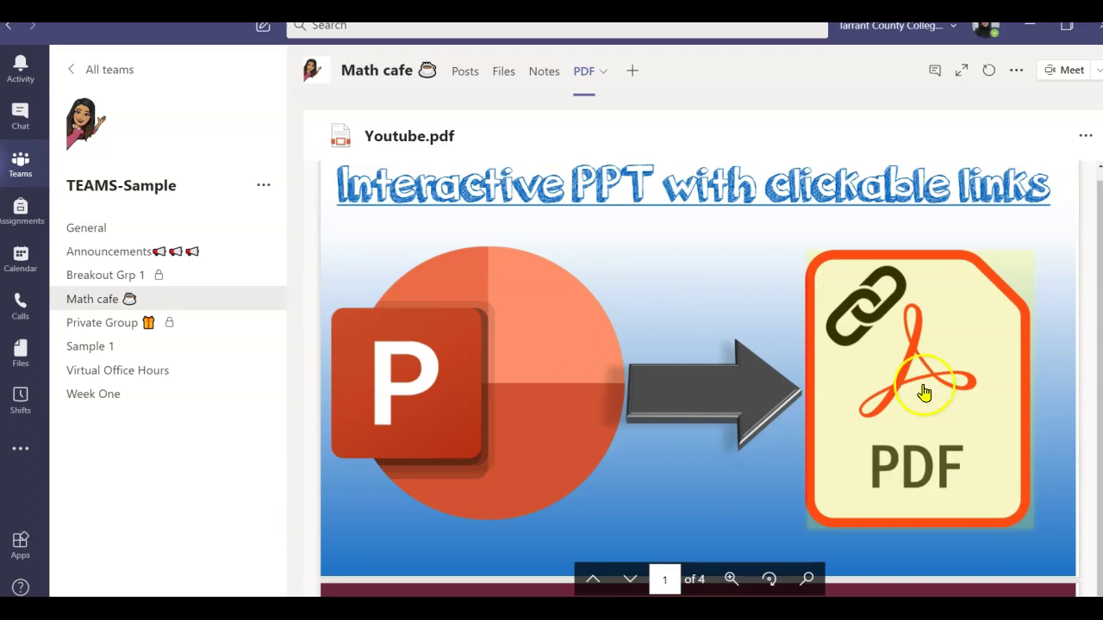
{"action": "left_click", "coordinate": [924, 388]}
{"action": "left_click", "coordinate": [1001, 521]}
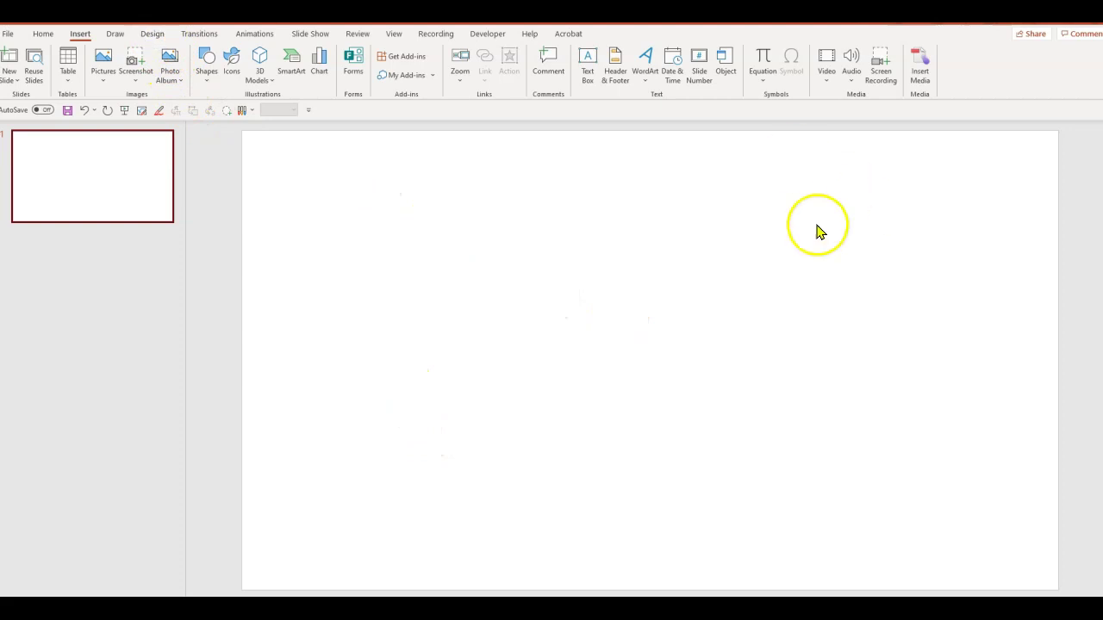
Give the slide background a white-to-blue gradient fill with the first stop at 28%.
{"action": "left_click", "coordinate": [155, 34]}
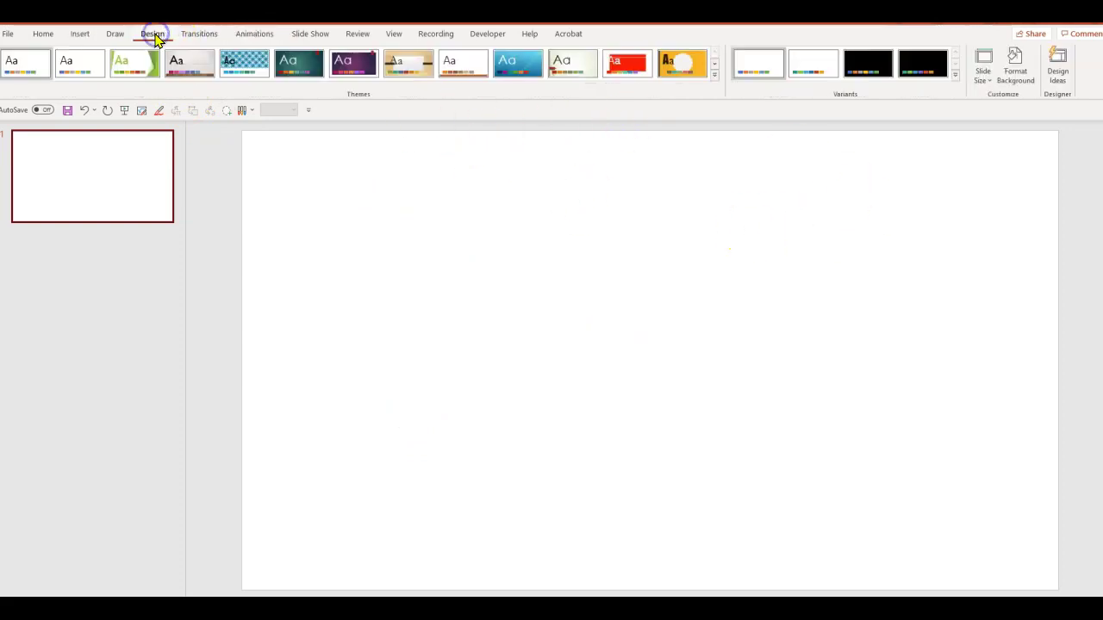
{"action": "left_click", "coordinate": [1015, 77]}
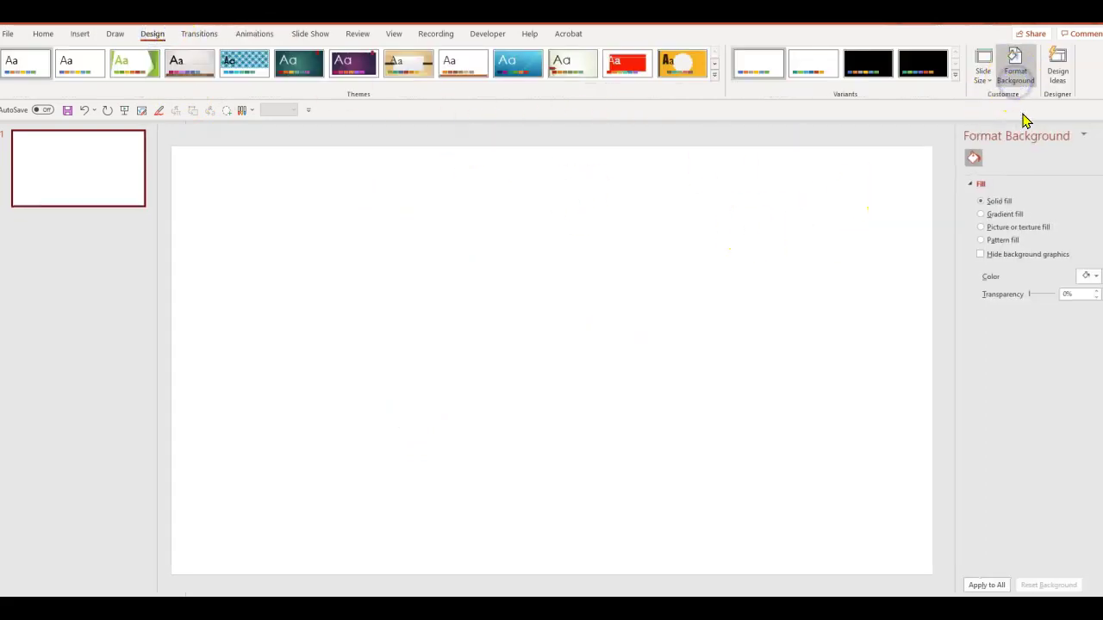
{"action": "left_click", "coordinate": [983, 214]}
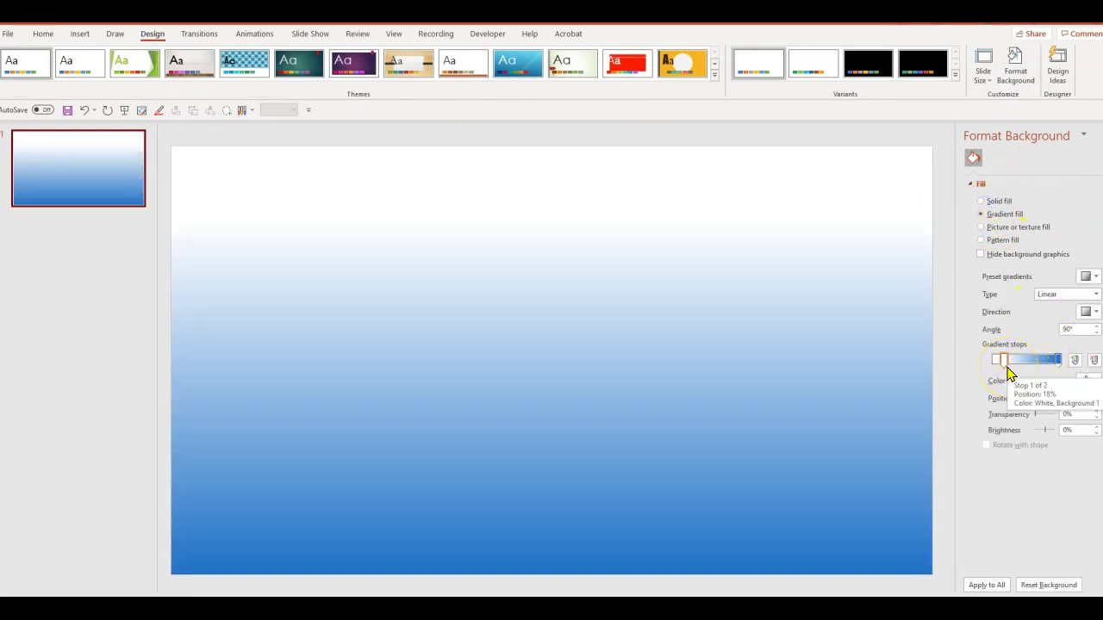
{"action": "left_click_drag", "start_coordinate": [1003, 361], "coordinate": [1012, 368]}
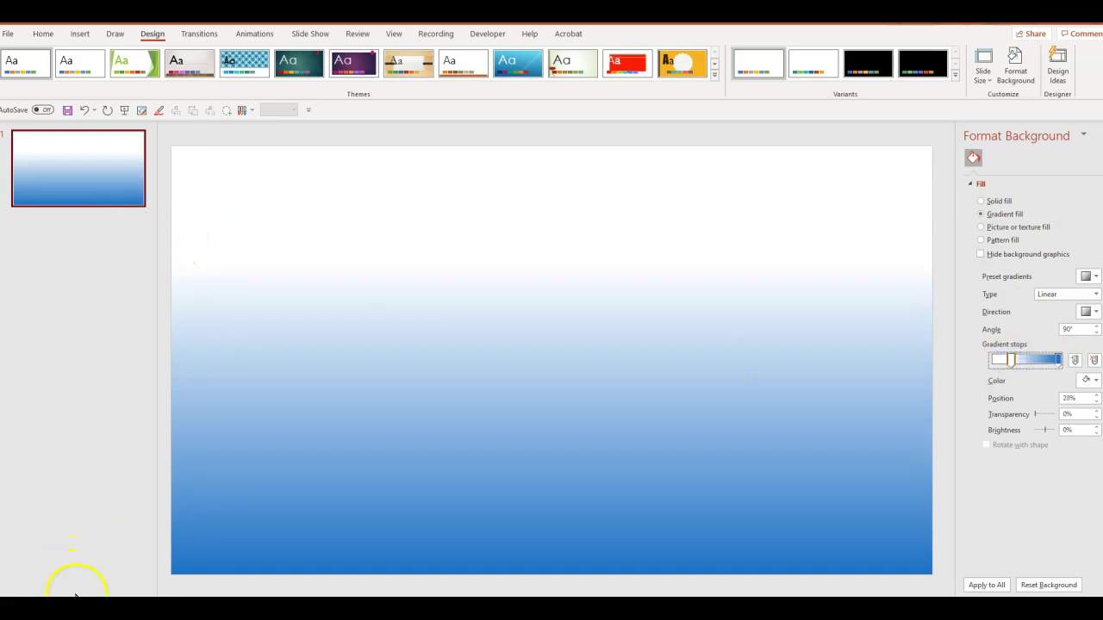
Copy the PowerPoint logo from Youtube1 and paste it onto the gradient slide.
{"action": "mouse_move", "coordinate": [71, 544]}
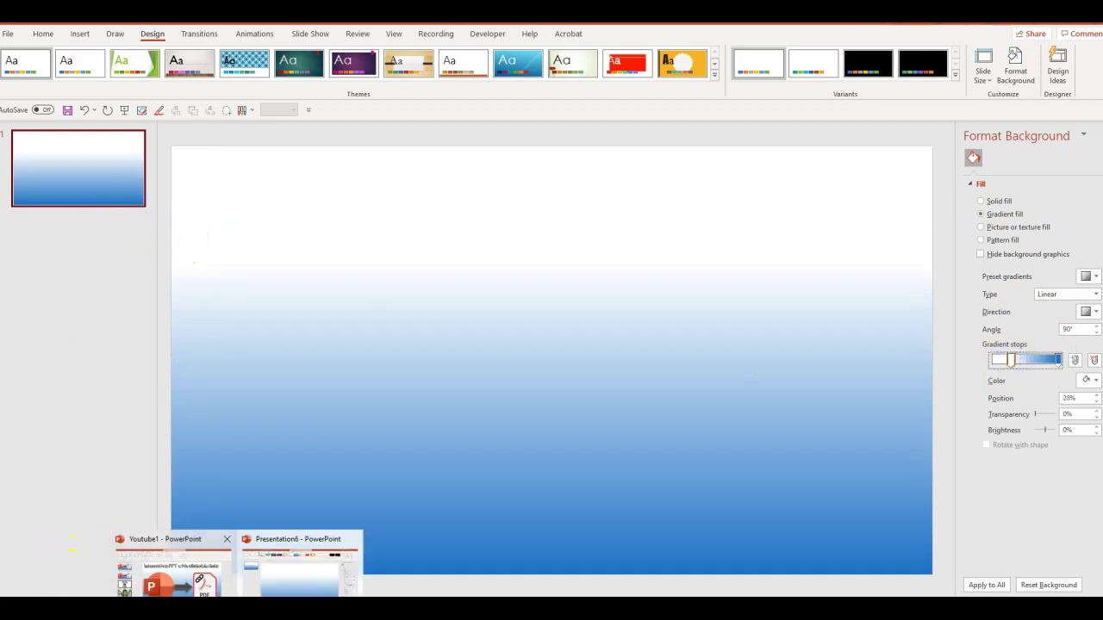
{"action": "left_click", "coordinate": [159, 579]}
{"action": "left_click", "coordinate": [381, 421]}
{"action": "right_click", "coordinate": [395, 416]}
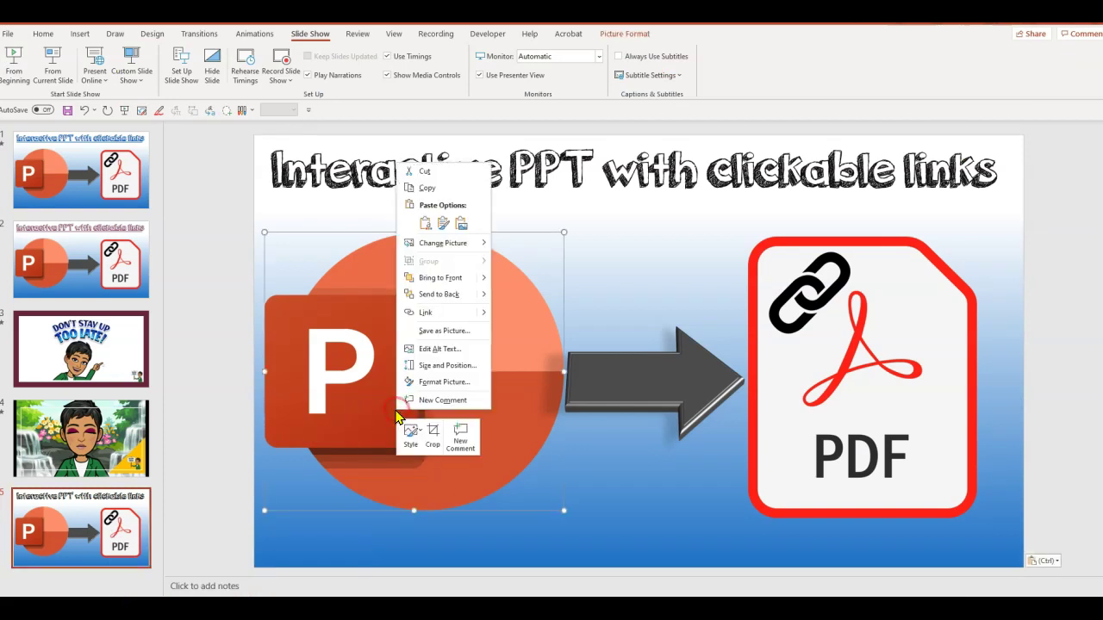
{"action": "left_click", "coordinate": [428, 187]}
{"action": "left_click", "coordinate": [300, 582]}
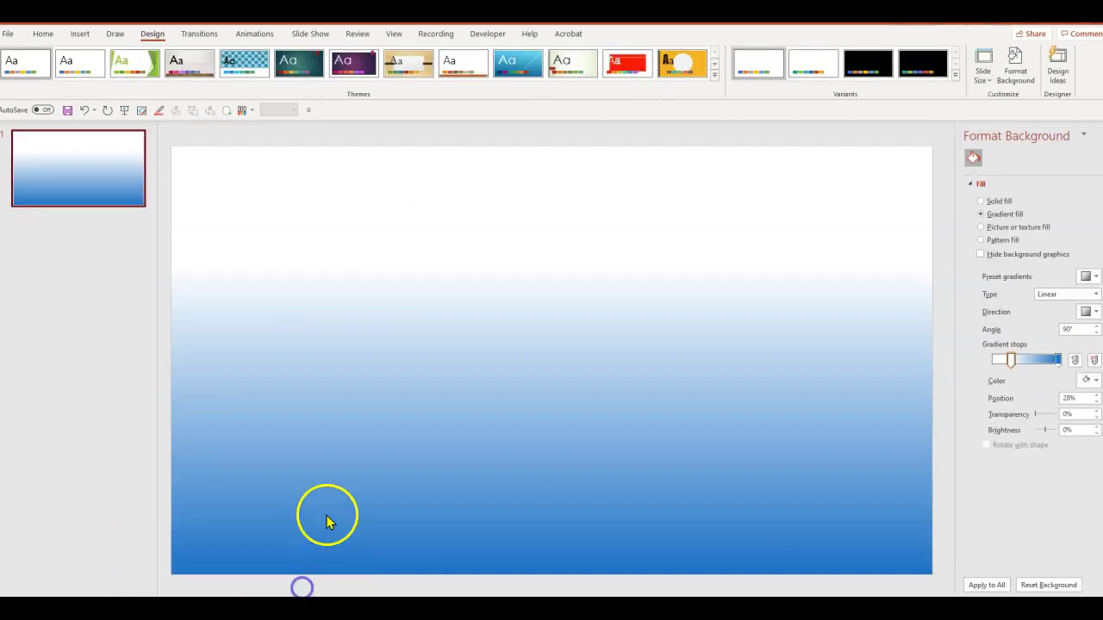
{"action": "key", "text": "ctrl+v"}
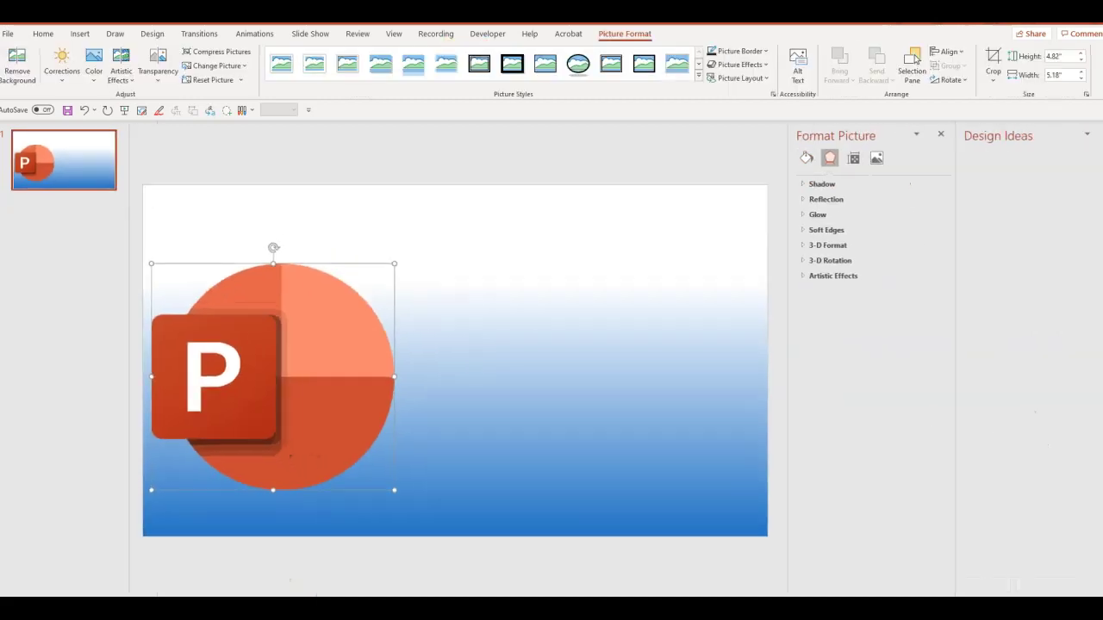
Copy the PDF icon from the Interactive PPT deck and paste it onto the gradient slide.
{"action": "left_click", "coordinate": [158, 579]}
{"action": "left_click", "coordinate": [795, 346]}
{"action": "right_click", "coordinate": [795, 345]}
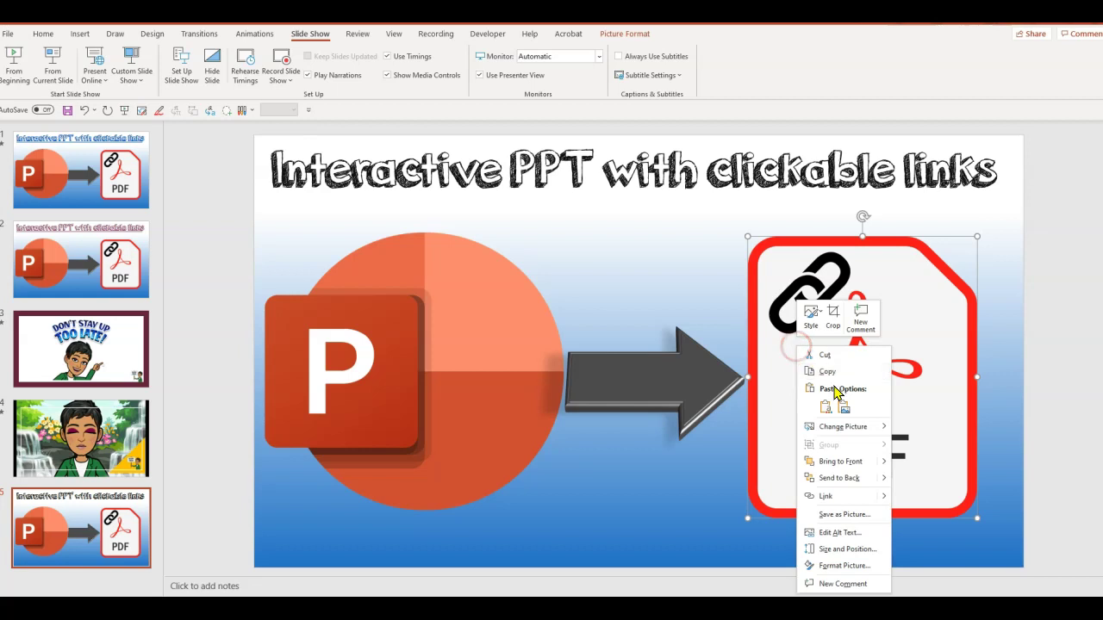
{"action": "left_click", "coordinate": [808, 364]}
{"action": "mouse_move", "coordinate": [307, 603]}
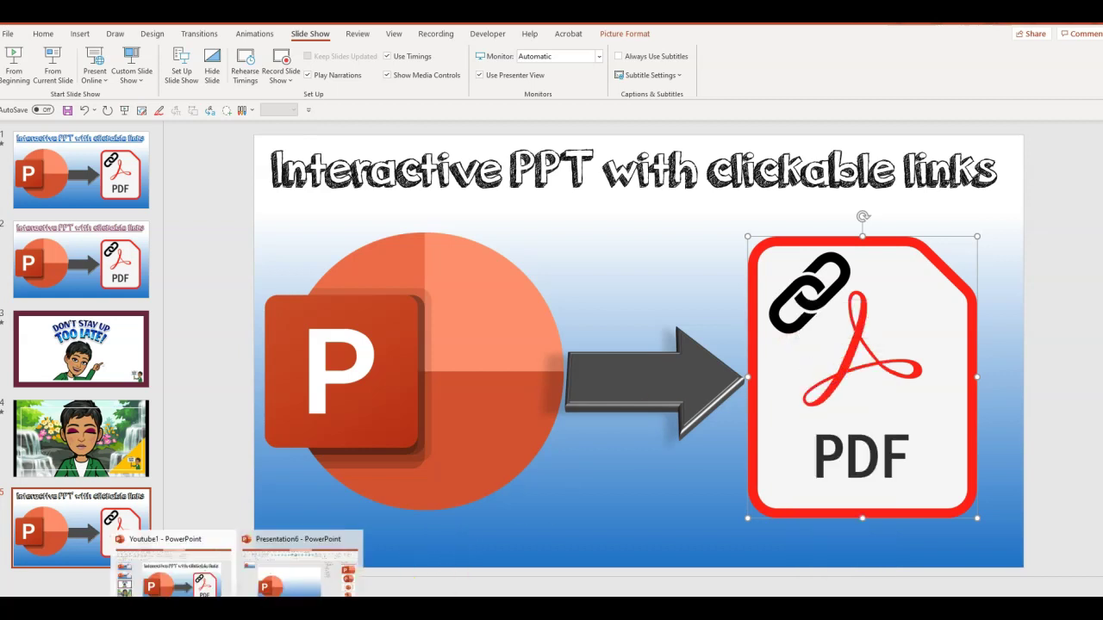
{"action": "left_click", "coordinate": [307, 583]}
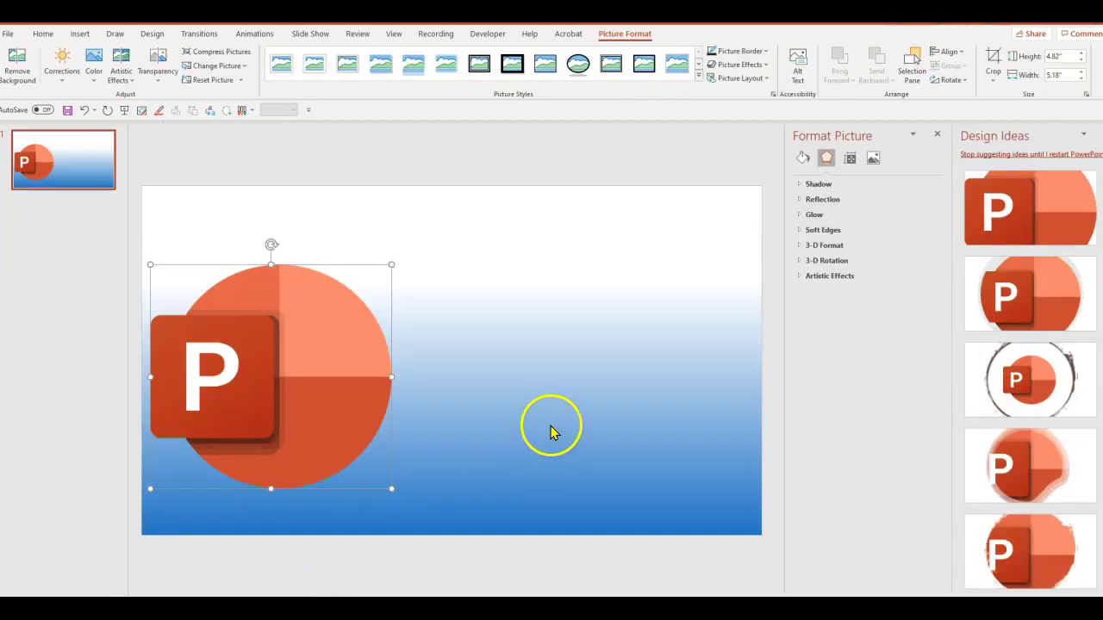
{"action": "key", "text": "ctrl+v"}
{"action": "left_click", "coordinate": [508, 394]}
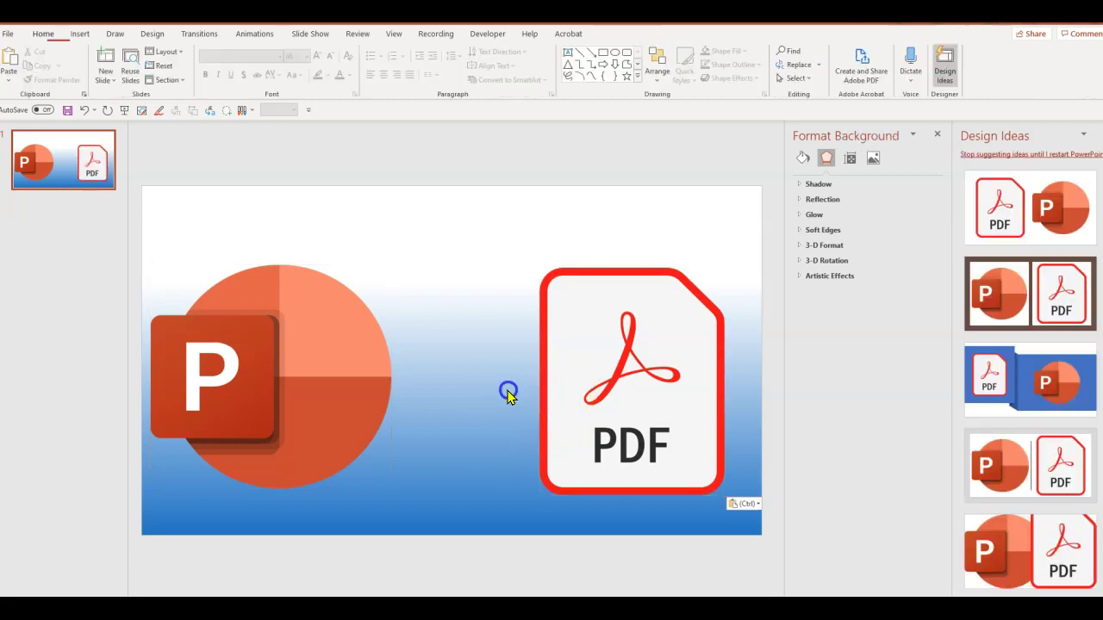
{"action": "left_click", "coordinate": [166, 149]}
{"action": "left_click", "coordinate": [77, 33]}
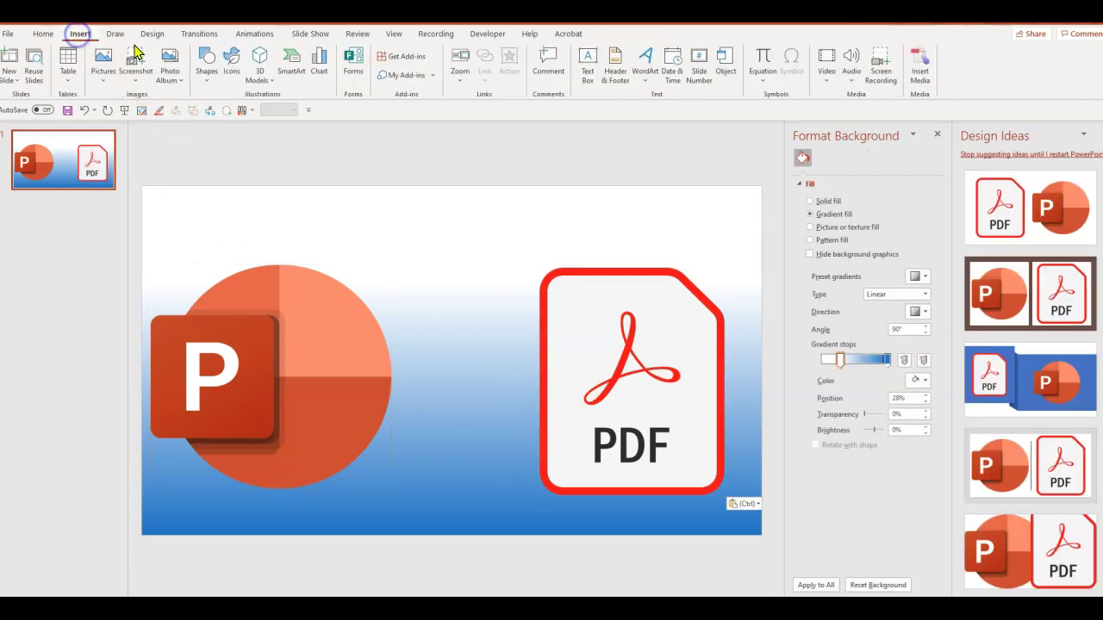
Draw a black Block Arrows right arrow between the PowerPoint logo and the PDF icon.
{"action": "left_click", "coordinate": [208, 62]}
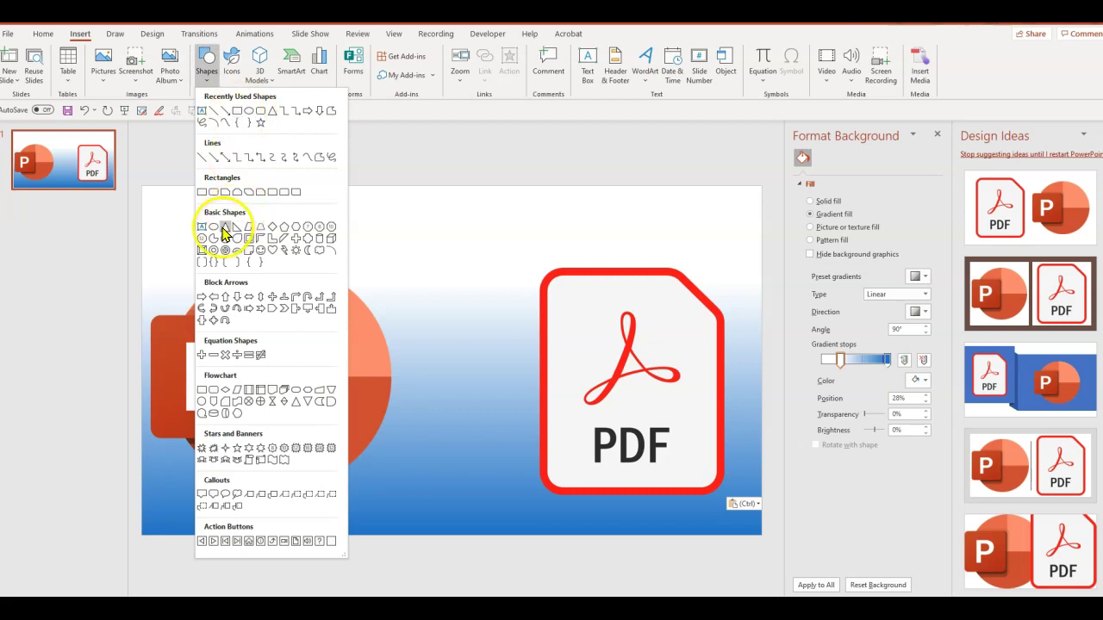
{"action": "left_click", "coordinate": [201, 296]}
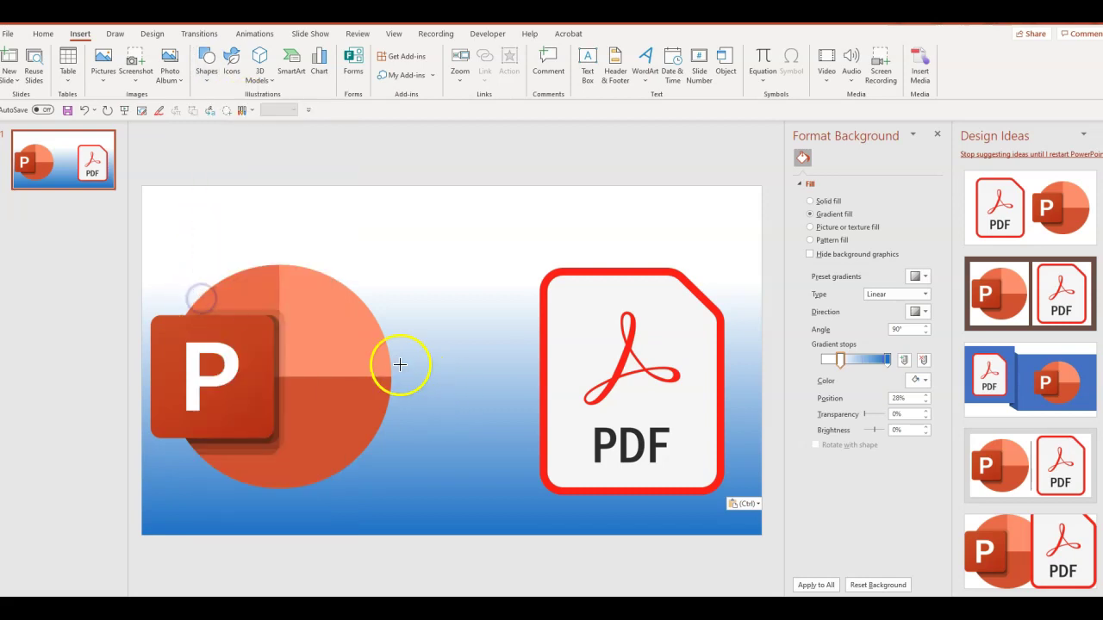
{"action": "left_click_drag", "start_coordinate": [401, 363], "coordinate": [530, 435]}
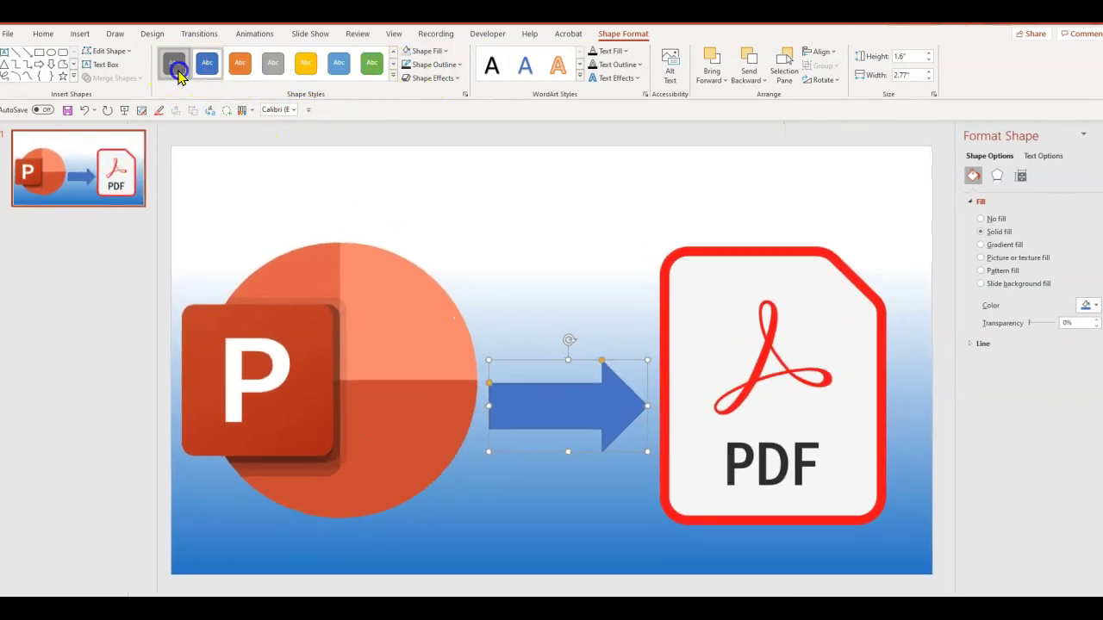
{"action": "left_click", "coordinate": [178, 74]}
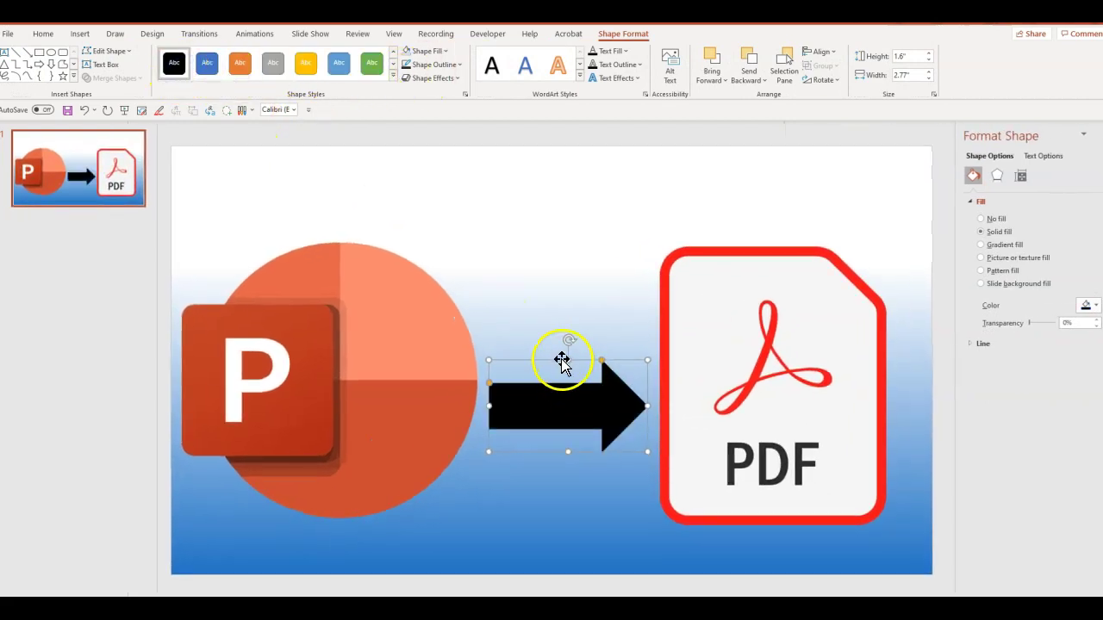
{"action": "left_click_drag", "start_coordinate": [562, 360], "coordinate": [569, 337]}
{"action": "left_click", "coordinate": [515, 499]}
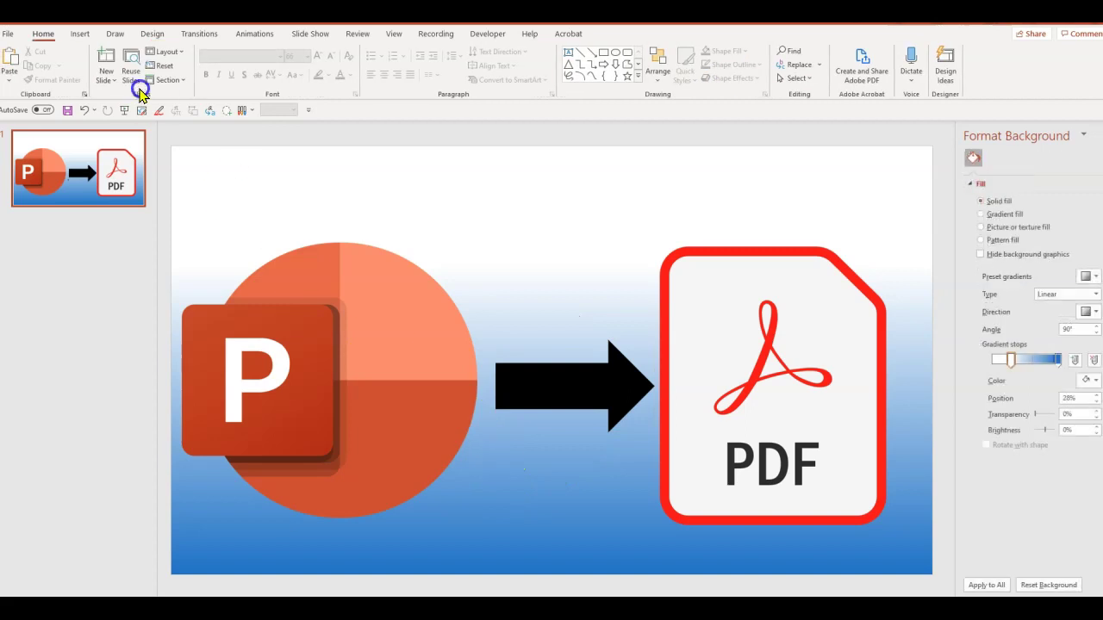
Add a text box at the slide top with the pasted title 'Interactive PPT with clickable links'.
{"action": "left_click", "coordinate": [86, 34]}
{"action": "left_click", "coordinate": [293, 179]}
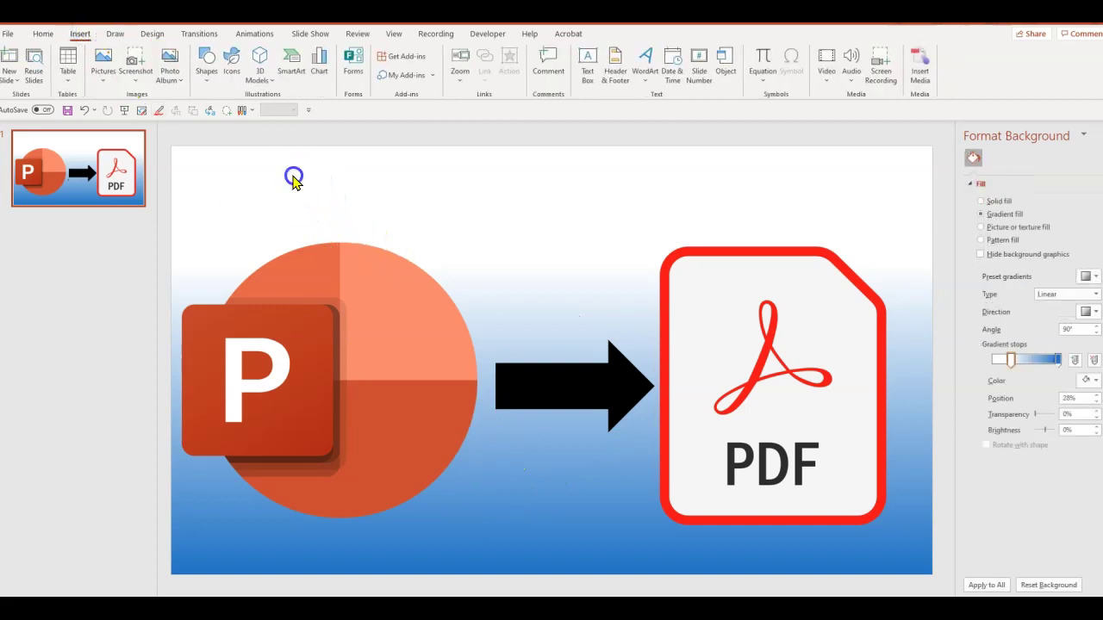
{"action": "left_click", "coordinate": [585, 74]}
{"action": "left_click", "coordinate": [345, 176]}
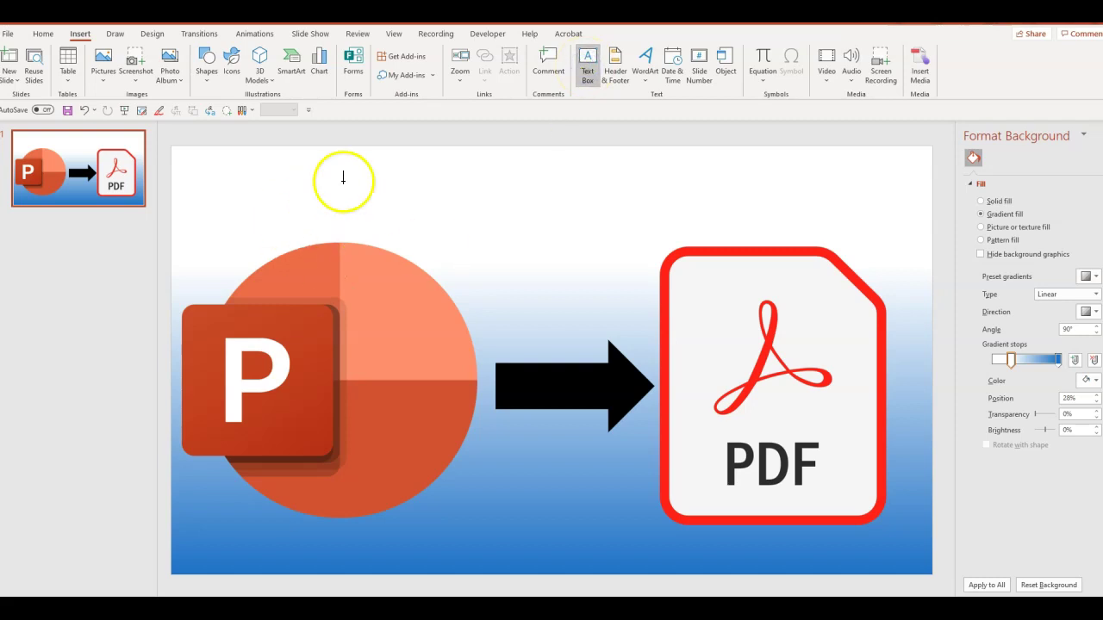
{"action": "key", "text": "ctrl+v"}
{"action": "left_click", "coordinate": [515, 196]}
{"action": "left_click_drag", "start_coordinate": [535, 202], "coordinate": [660, 202]}
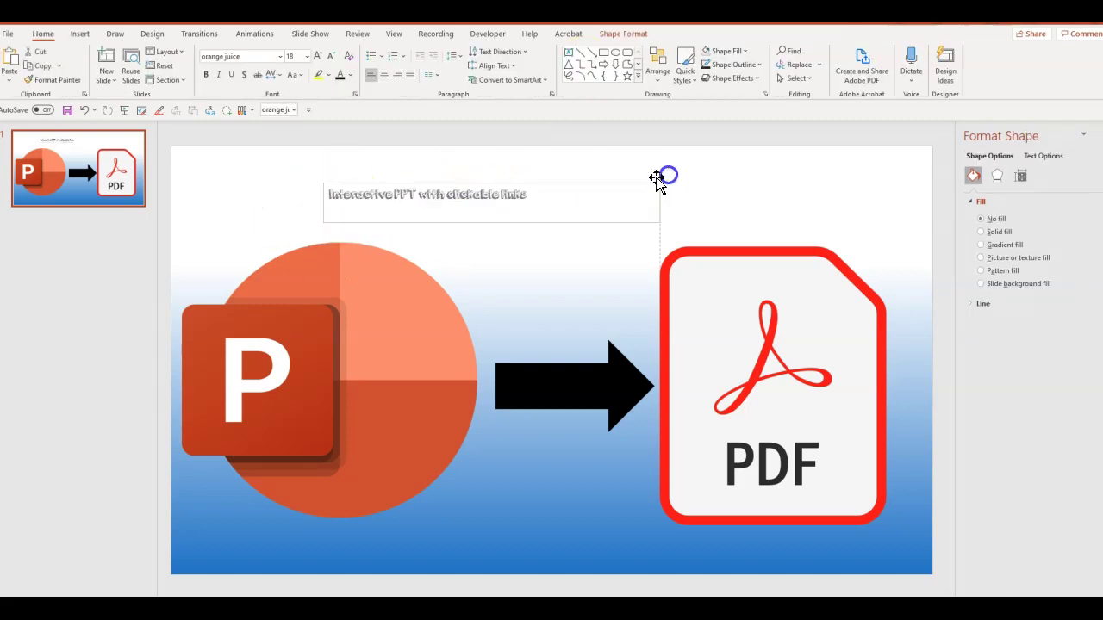
Enlarge the title to 60 pt and widen its box so it fits on one line.
{"action": "left_click", "coordinate": [527, 195]}
{"action": "left_click_drag", "start_coordinate": [527, 195], "coordinate": [328, 191]}
{"action": "left_click", "coordinate": [316, 56]}
{"action": "left_click", "coordinate": [317, 56]}
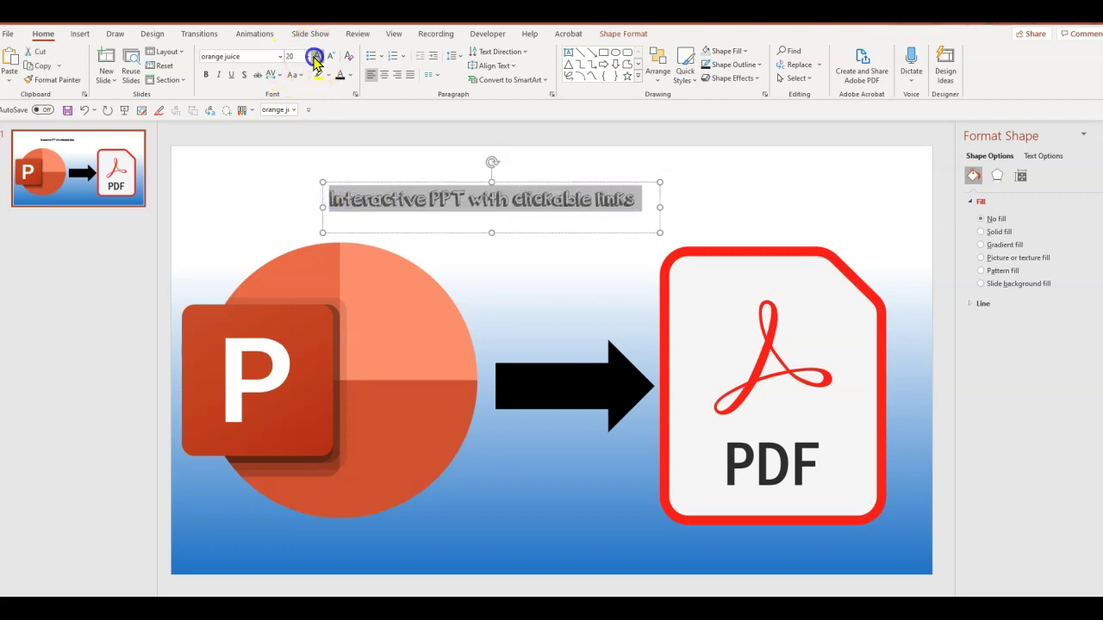
{"action": "left_click", "coordinate": [316, 56]}
{"action": "left_click", "coordinate": [316, 56]}
{"action": "left_click", "coordinate": [316, 56]}
{"action": "left_click", "coordinate": [317, 56]}
{"action": "left_click", "coordinate": [316, 56]}
{"action": "left_click", "coordinate": [317, 56]}
{"action": "left_click_drag", "start_coordinate": [659, 246], "coordinate": [669, 275]}
{"action": "left_click_drag", "start_coordinate": [660, 183], "coordinate": [581, 154]}
{"action": "left_click_drag", "start_coordinate": [801, 224], "coordinate": [905, 186]}
{"action": "left_click", "coordinate": [435, 282]}
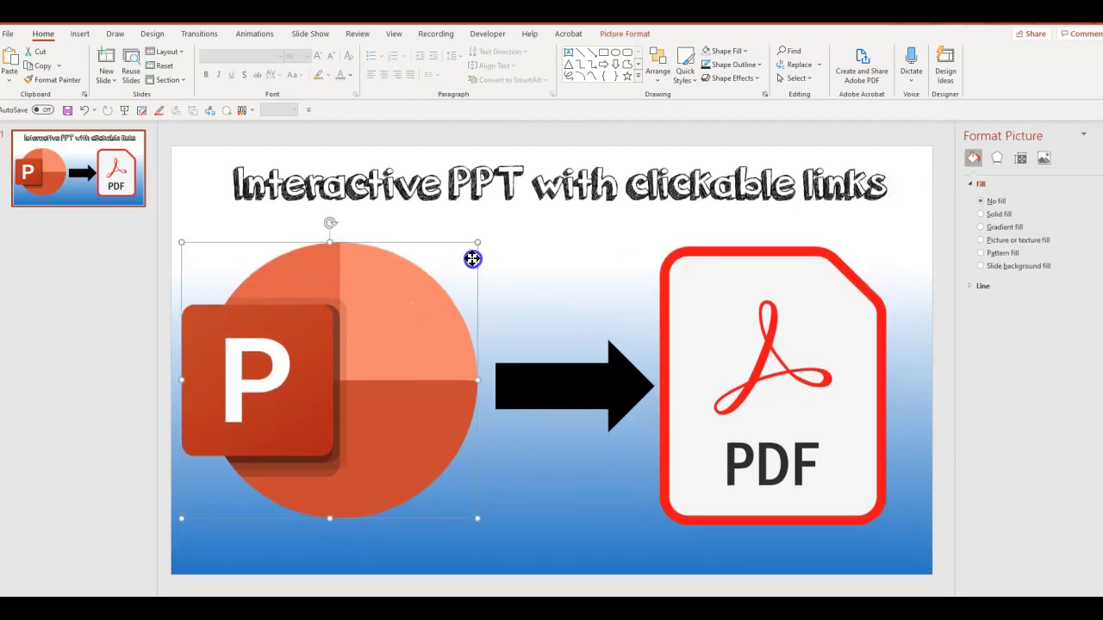
{"action": "left_click", "coordinate": [562, 185]}
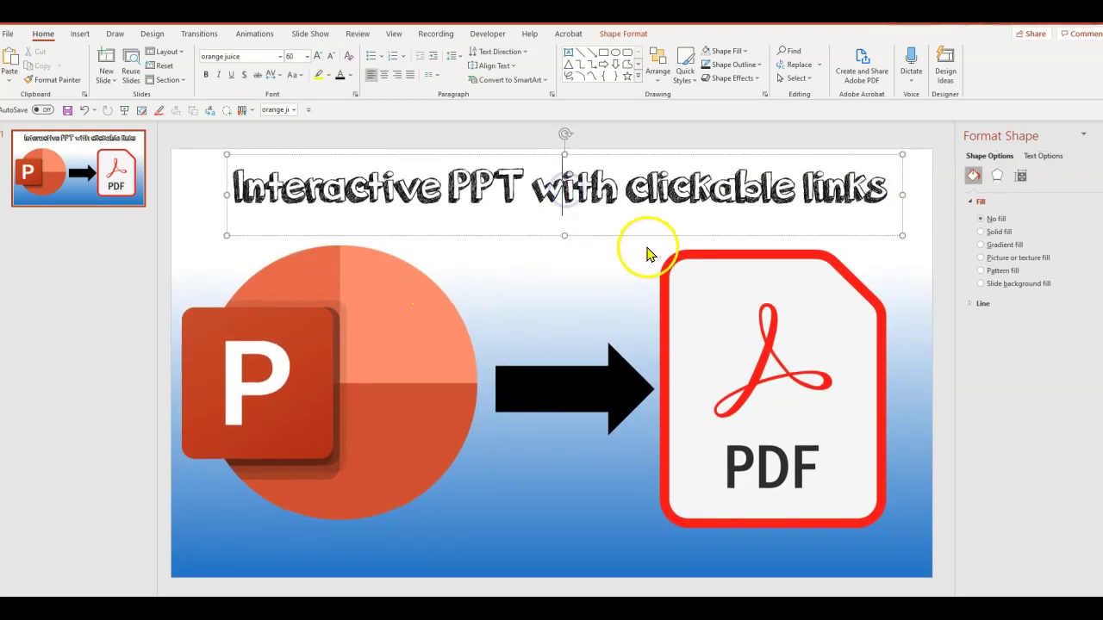
Move the first background gradient stop to about 3%, then check the logo, PDF icon and title.
{"action": "left_click", "coordinate": [560, 337]}
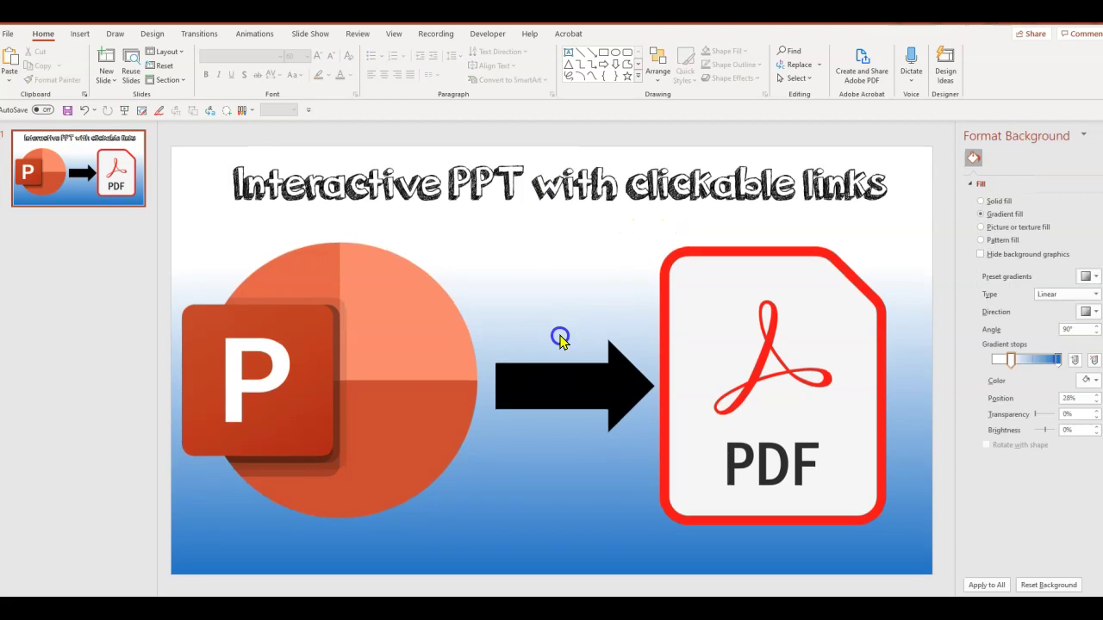
{"action": "left_click_drag", "start_coordinate": [1009, 362], "coordinate": [997, 364]}
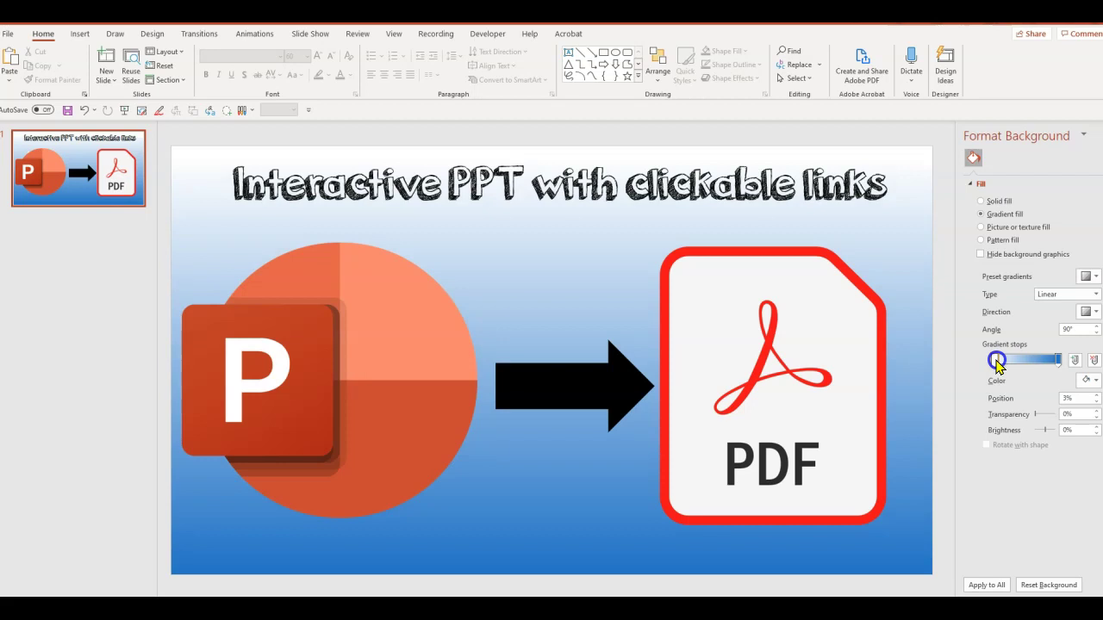
{"action": "left_click", "coordinate": [75, 326]}
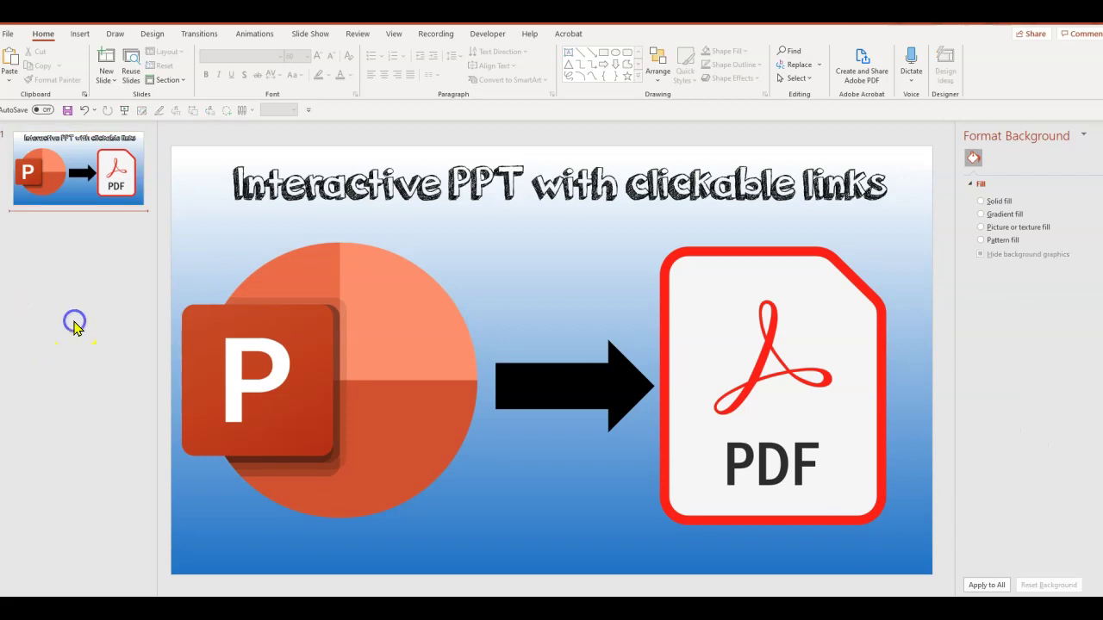
{"action": "left_click", "coordinate": [307, 349]}
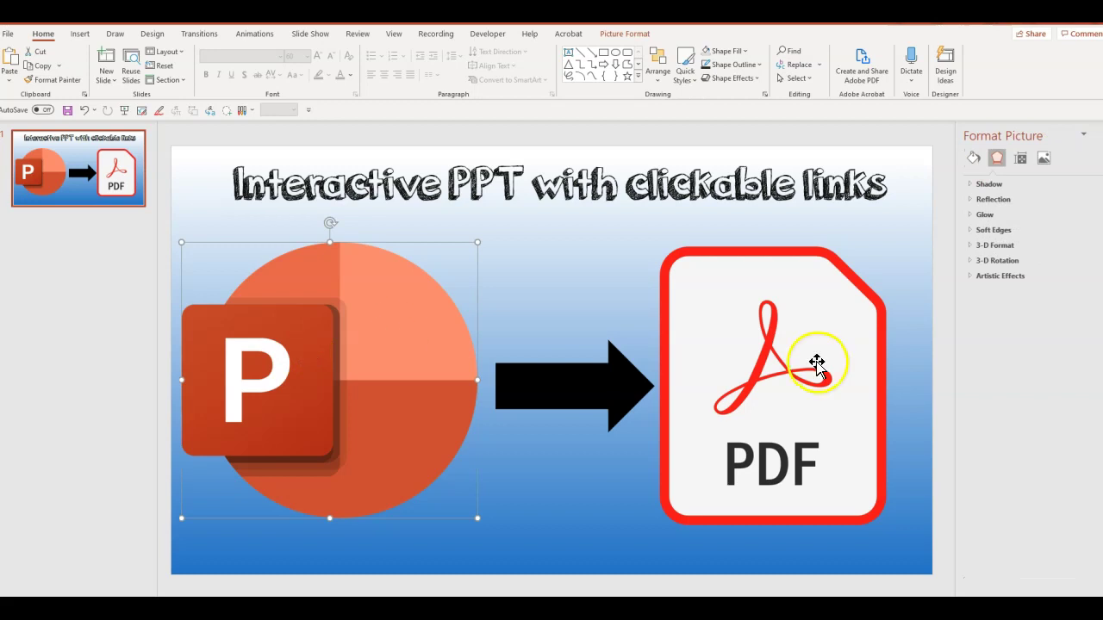
{"action": "left_click", "coordinate": [737, 373]}
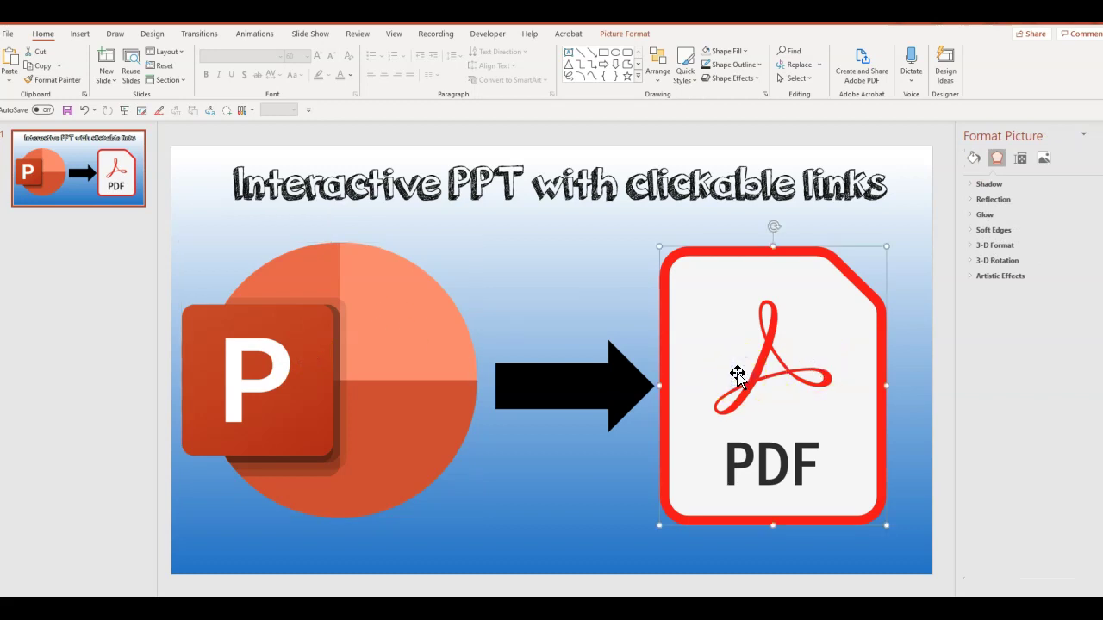
{"action": "left_click", "coordinate": [392, 190]}
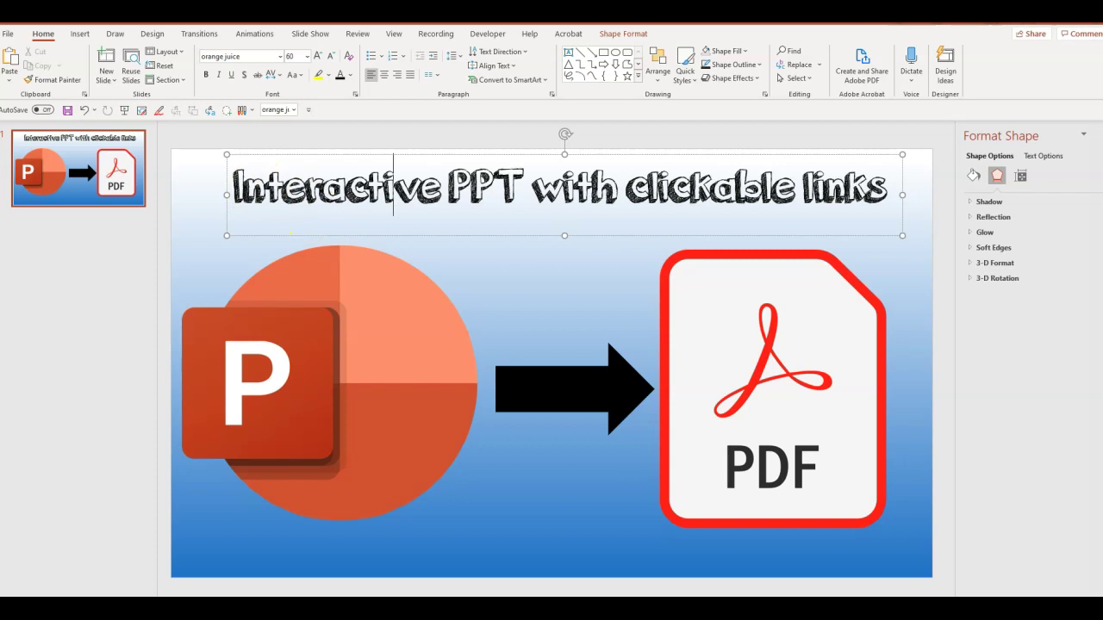
Start a web-page link on the title text and copy the YouTube channel URL from Chrome.
{"action": "key", "text": "ctrl+a"}
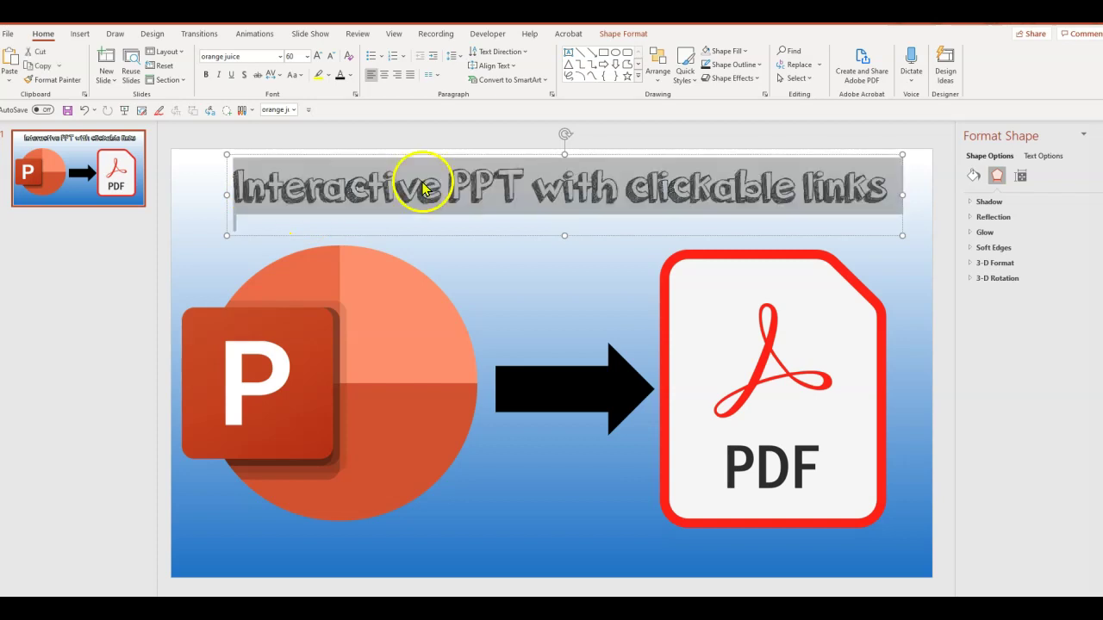
{"action": "right_click", "coordinate": [422, 185]}
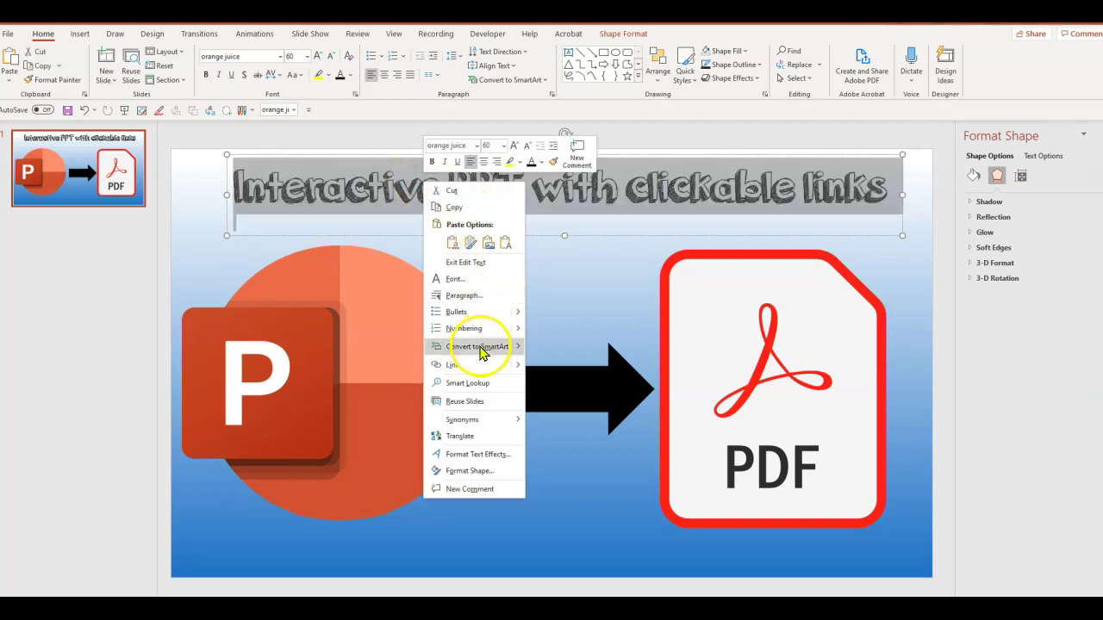
{"action": "left_click", "coordinate": [454, 367]}
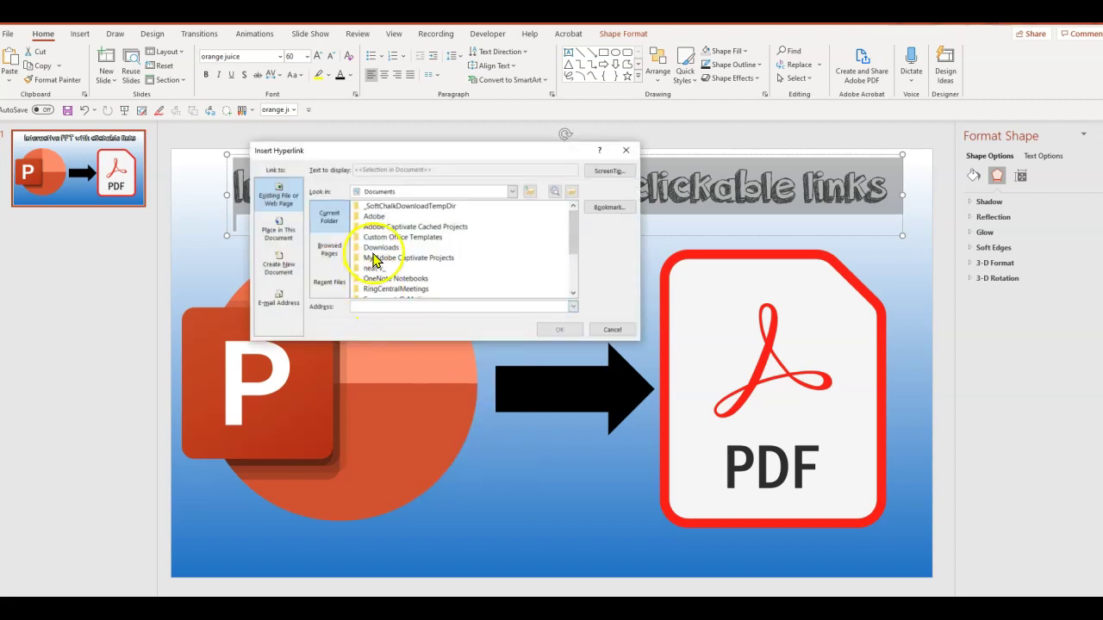
{"action": "left_click", "coordinate": [281, 202]}
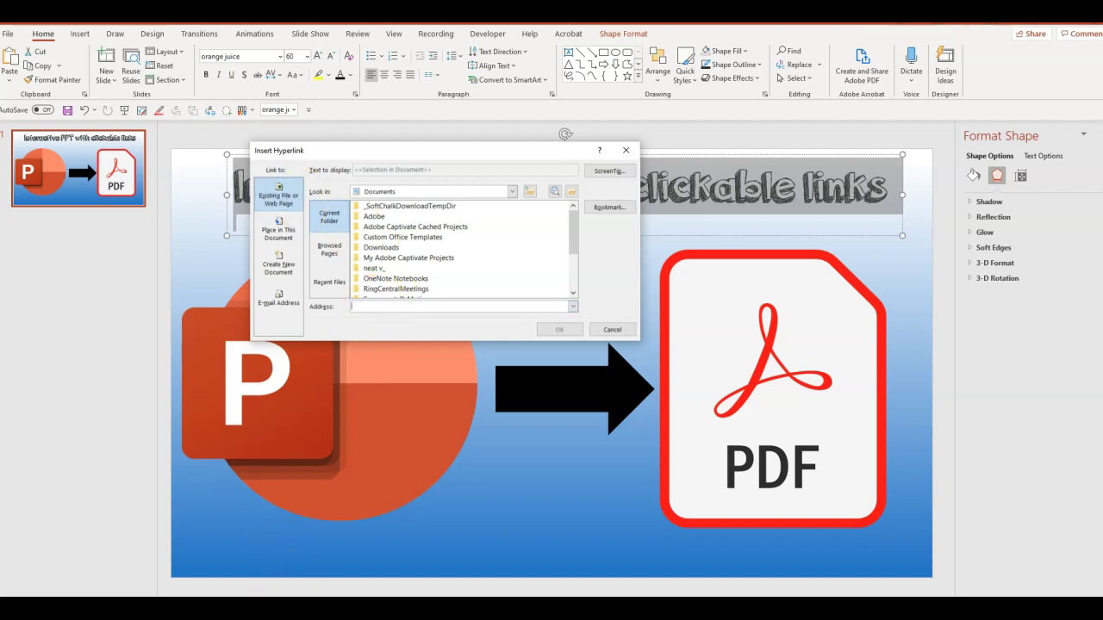
{"action": "left_click", "coordinate": [267, 560]}
{"action": "left_click_drag", "start_coordinate": [343, 36], "coordinate": [93, 43]}
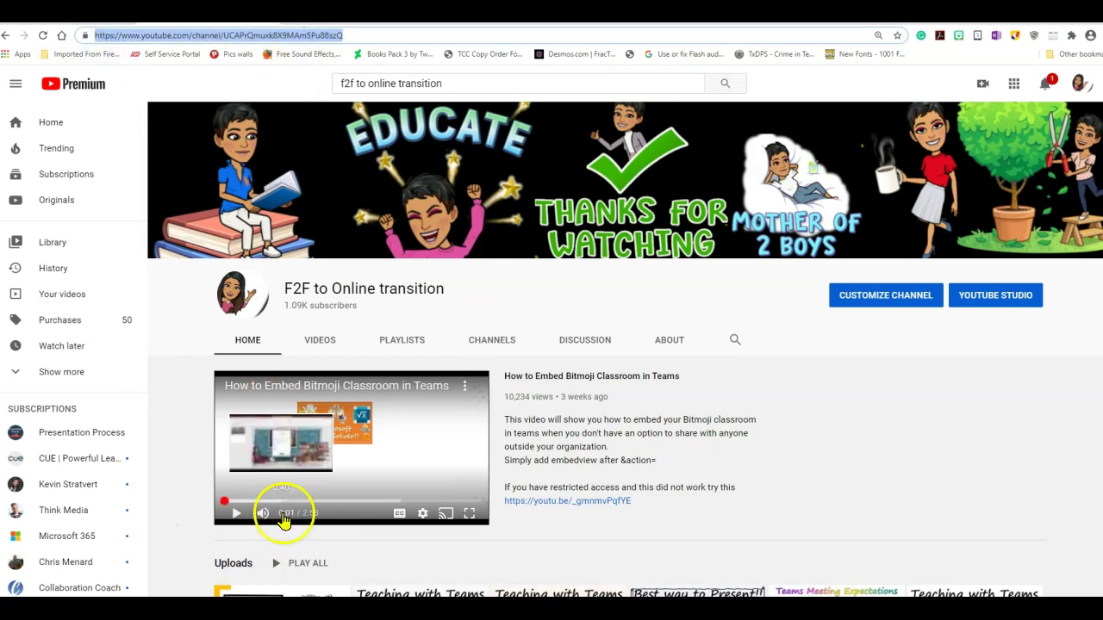
Paste the channel URL as the title's link address, confirm it, and close Format Background.
{"action": "left_click", "coordinate": [237, 608]}
{"action": "left_click", "coordinate": [289, 579]}
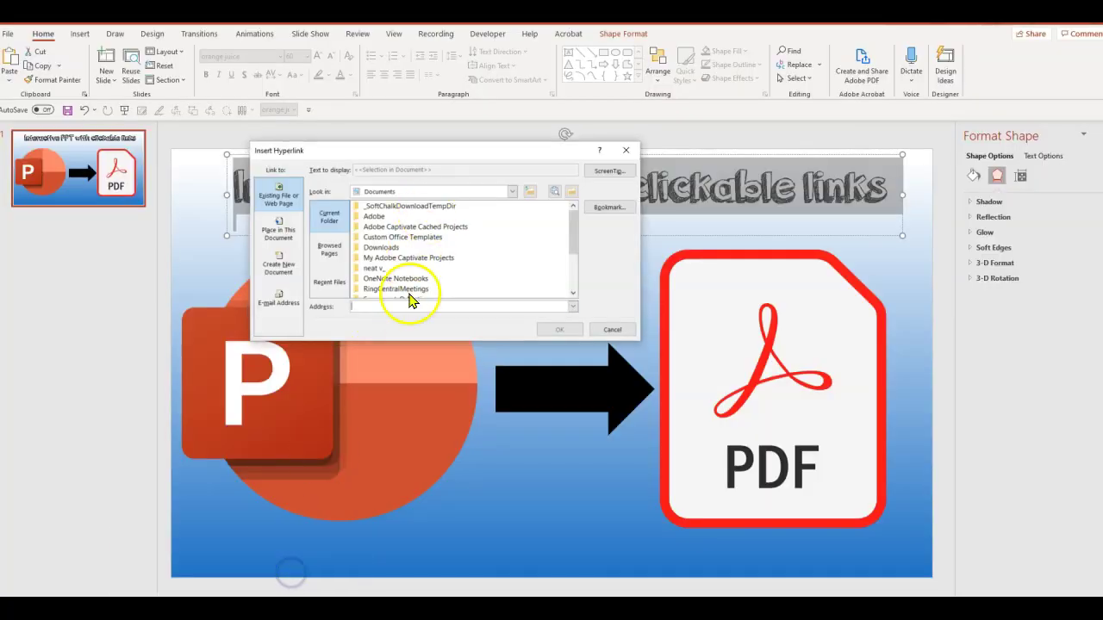
{"action": "key", "text": "ctrl+v"}
{"action": "left_click", "coordinate": [558, 330]}
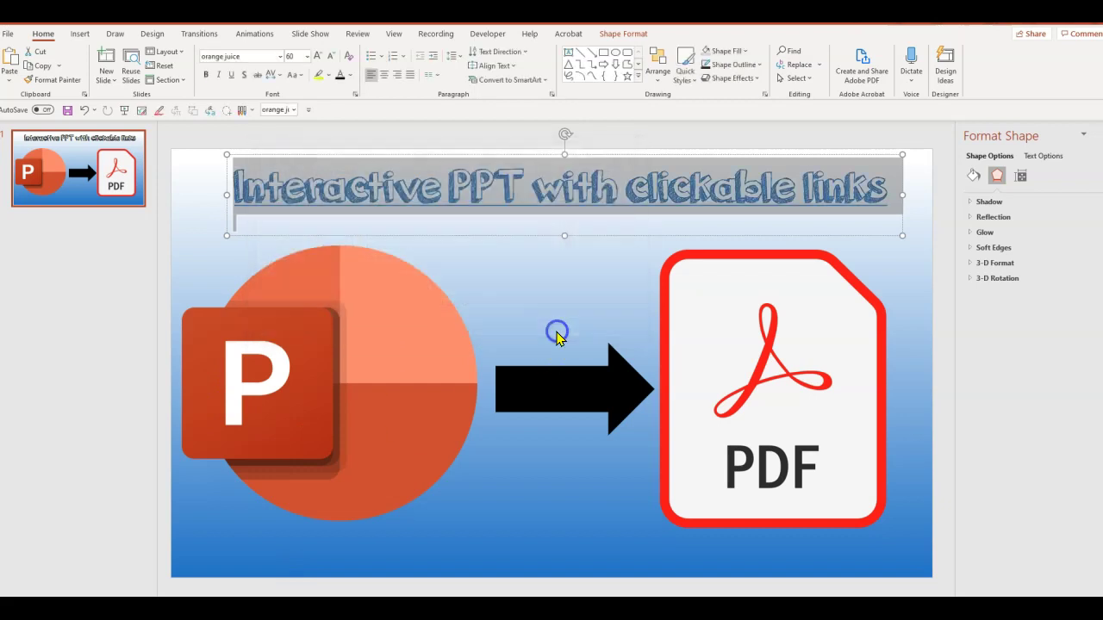
{"action": "left_click", "coordinate": [554, 306]}
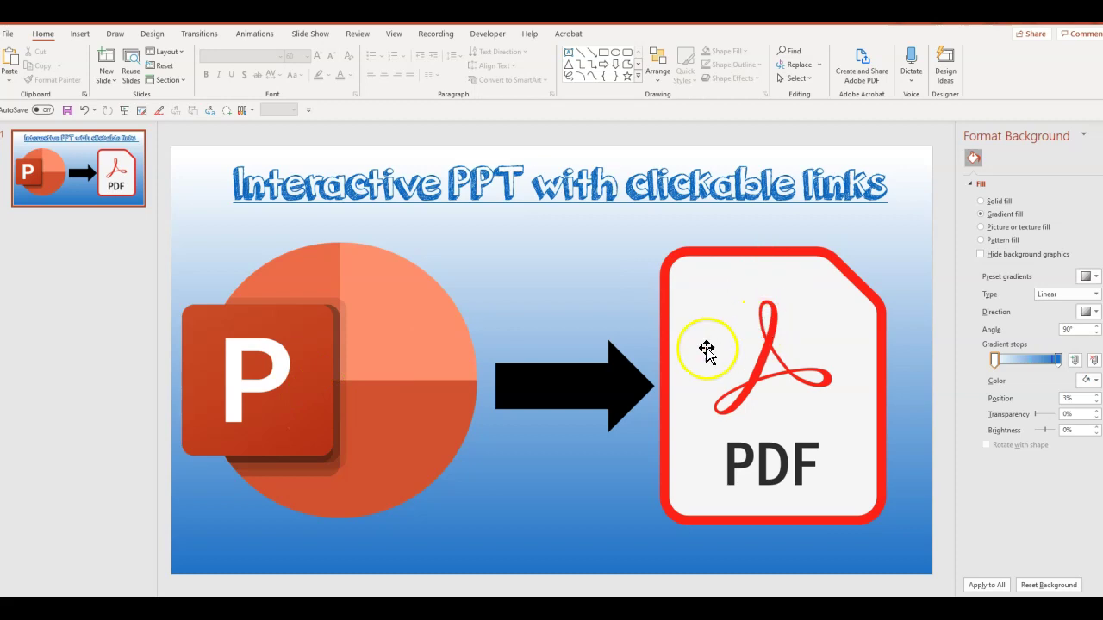
{"action": "left_click", "coordinate": [1098, 135]}
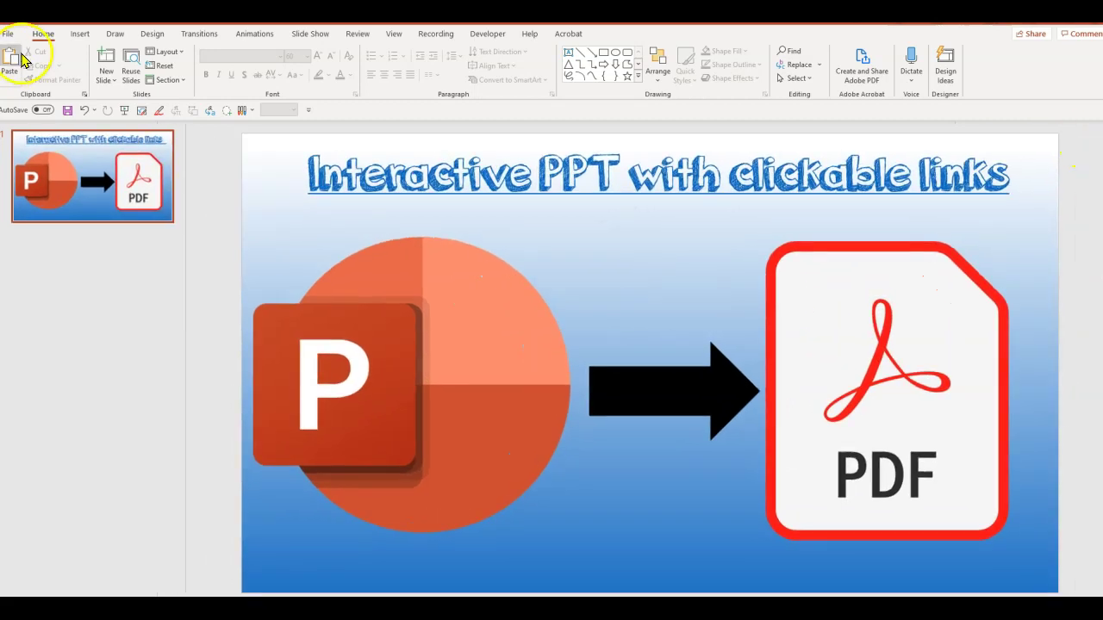
Add two new Blank-layout slides so the deck has three slides.
{"action": "left_click", "coordinate": [80, 34]}
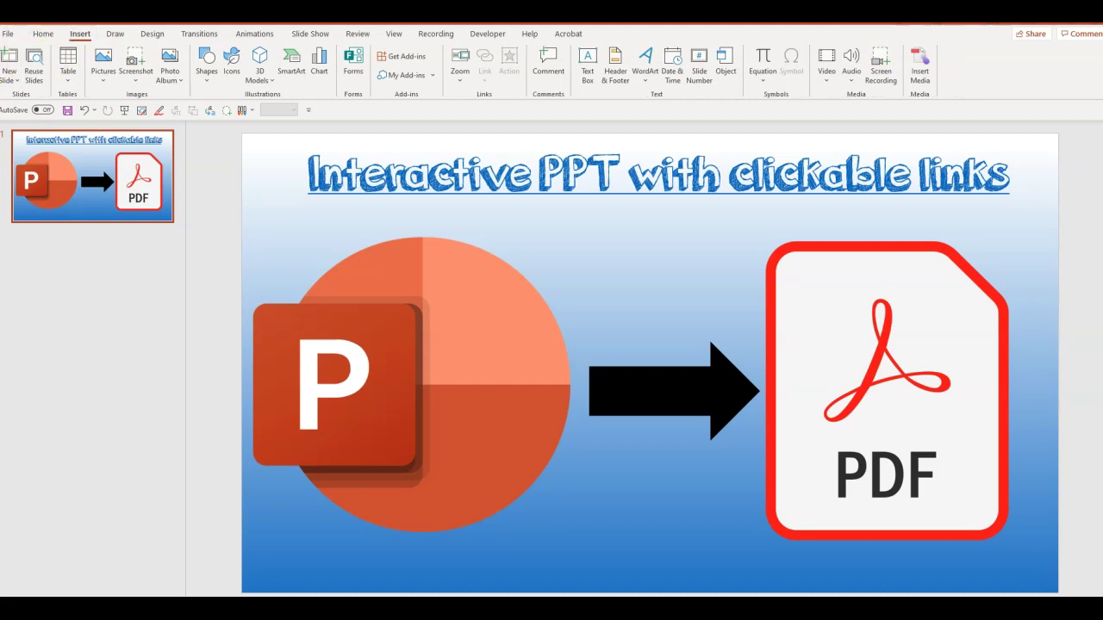
{"action": "left_click", "coordinate": [7, 76]}
{"action": "left_click", "coordinate": [40, 241]}
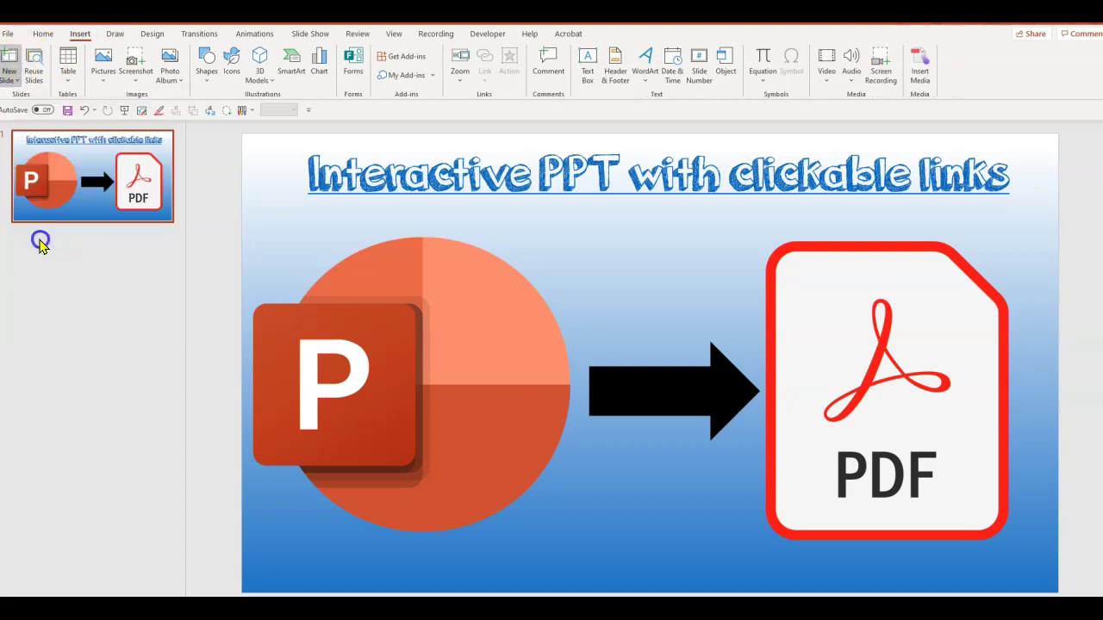
{"action": "left_click", "coordinate": [7, 76]}
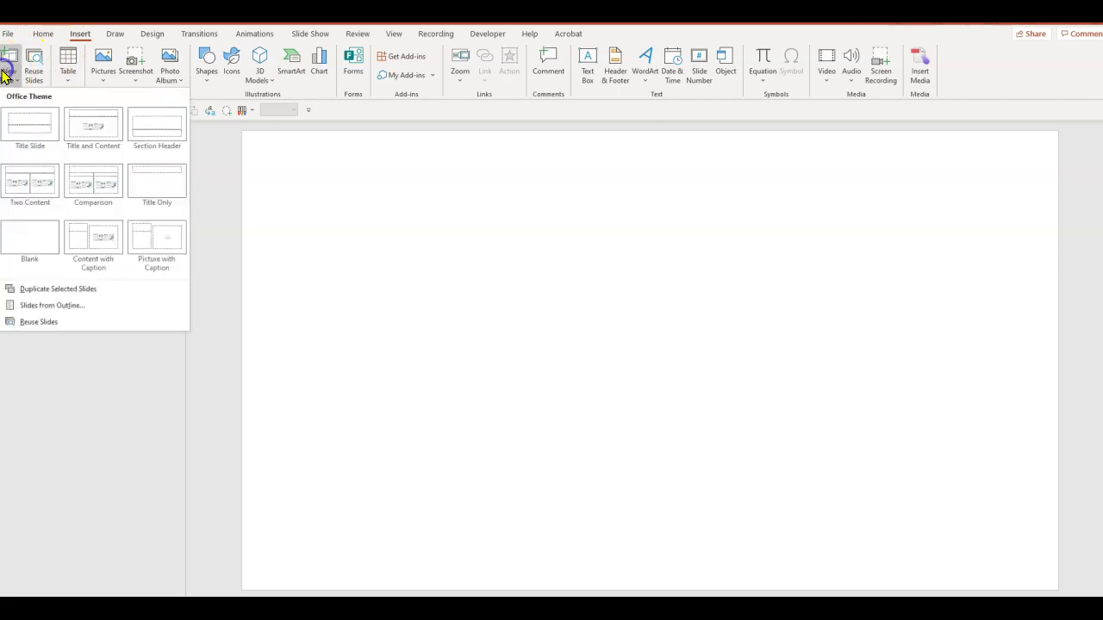
{"action": "left_click", "coordinate": [29, 250]}
Paste the 'Don't stay up too late' cartoon picture onto slide 2.
{"action": "left_click", "coordinate": [88, 297]}
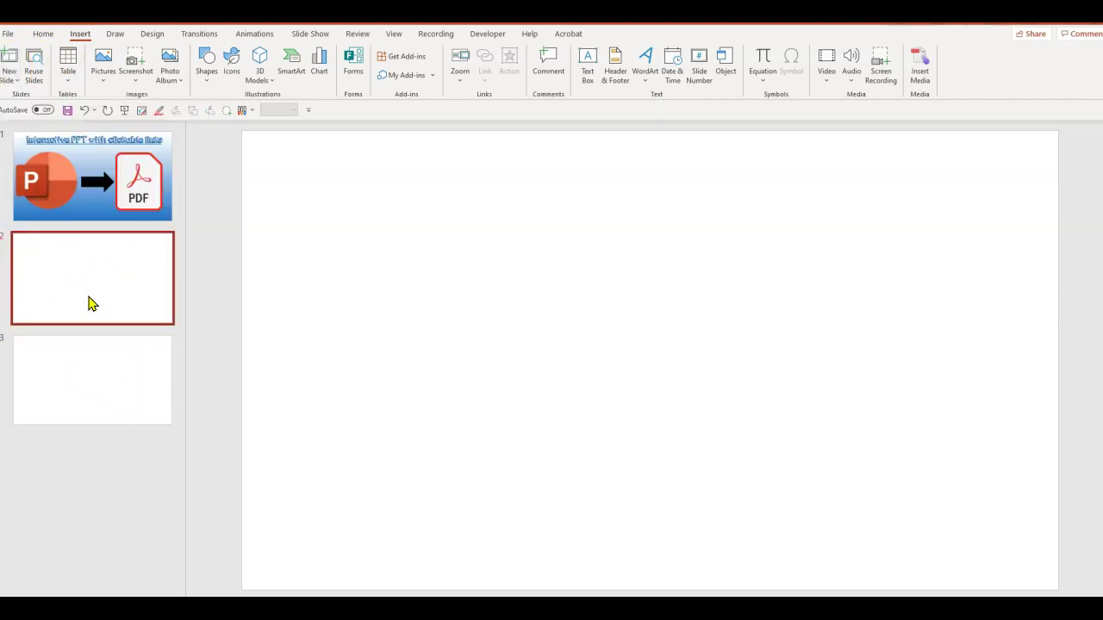
{"action": "left_click", "coordinate": [267, 316]}
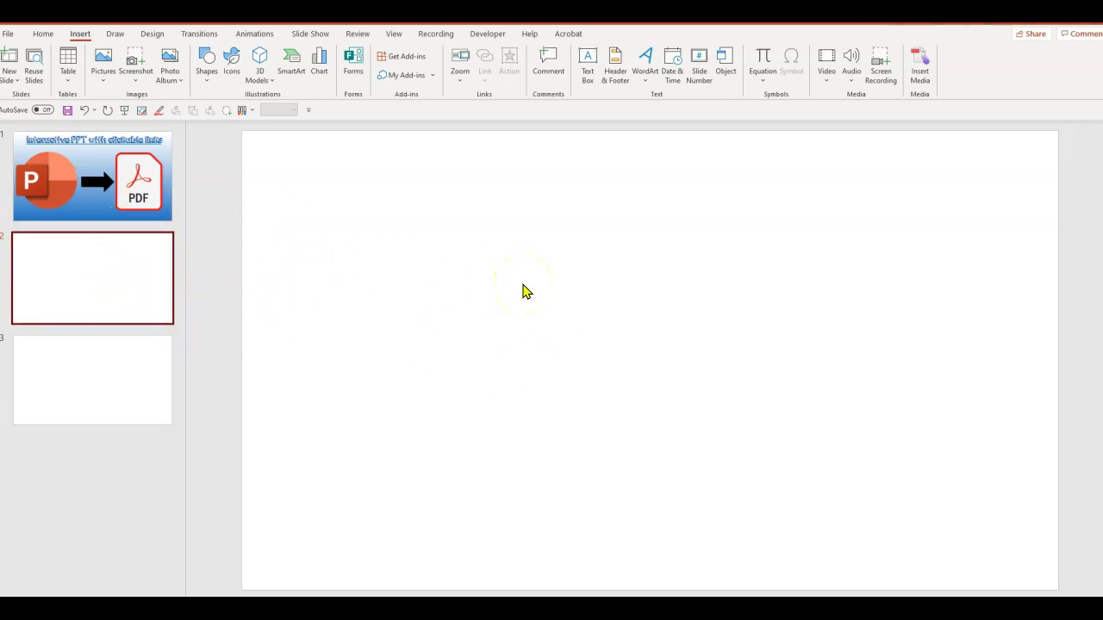
{"action": "key", "text": "ctrl+v"}
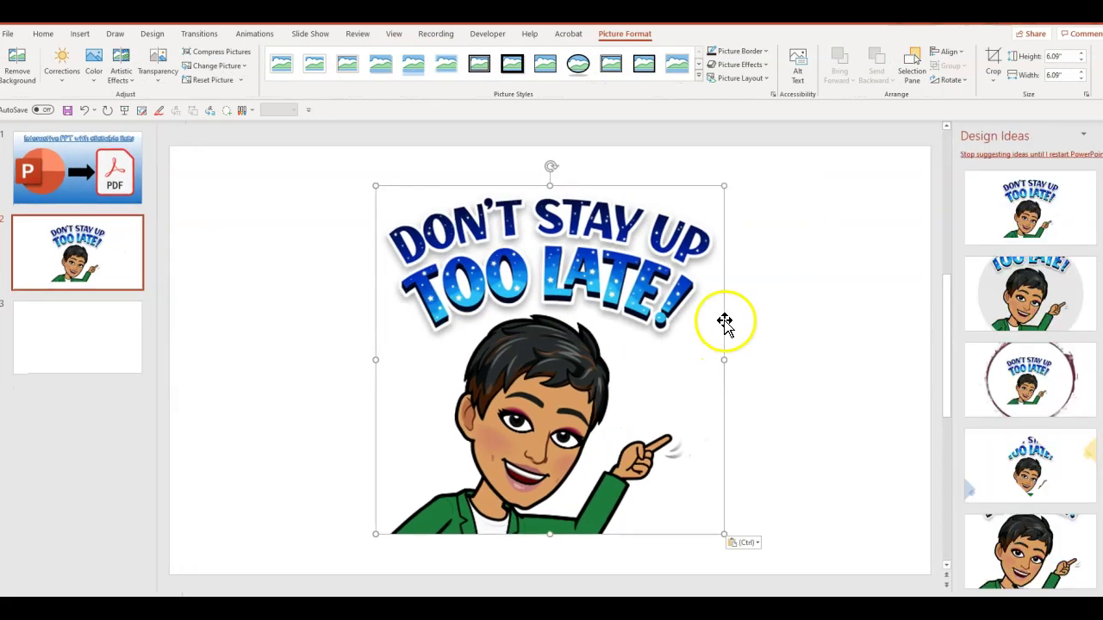
Apply the maroon-bordered Design Idea to slide 2's cartoon.
{"action": "scroll", "coordinate": [1038, 394], "scroll_direction": "down", "scroll_amount": 2}
{"action": "scroll", "coordinate": [1039, 394], "scroll_direction": "down", "scroll_amount": 5}
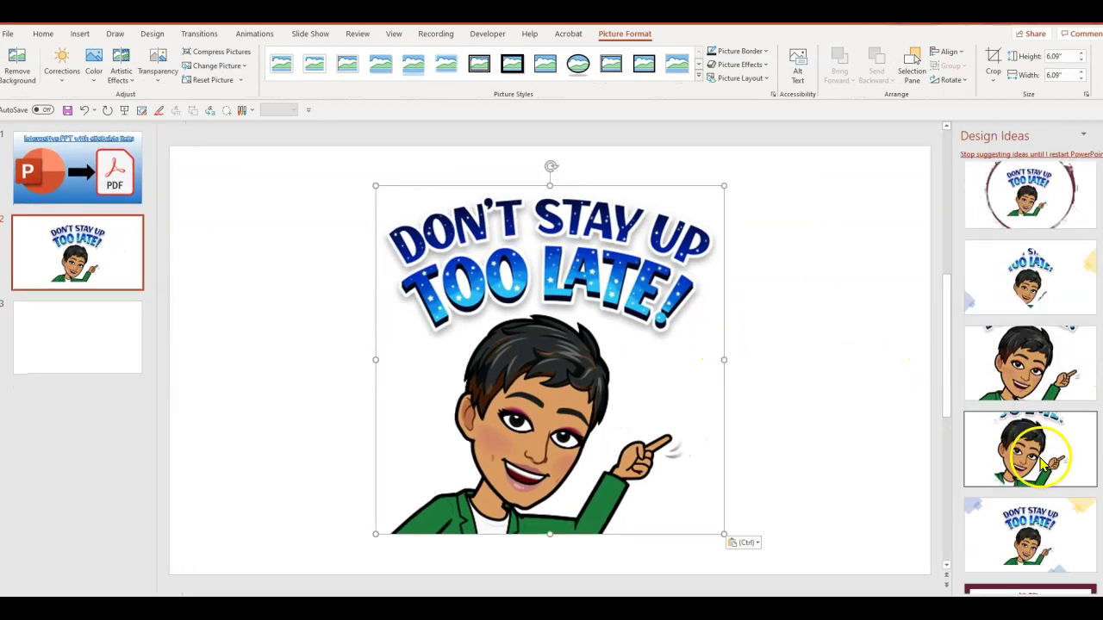
{"action": "left_click", "coordinate": [1015, 512]}
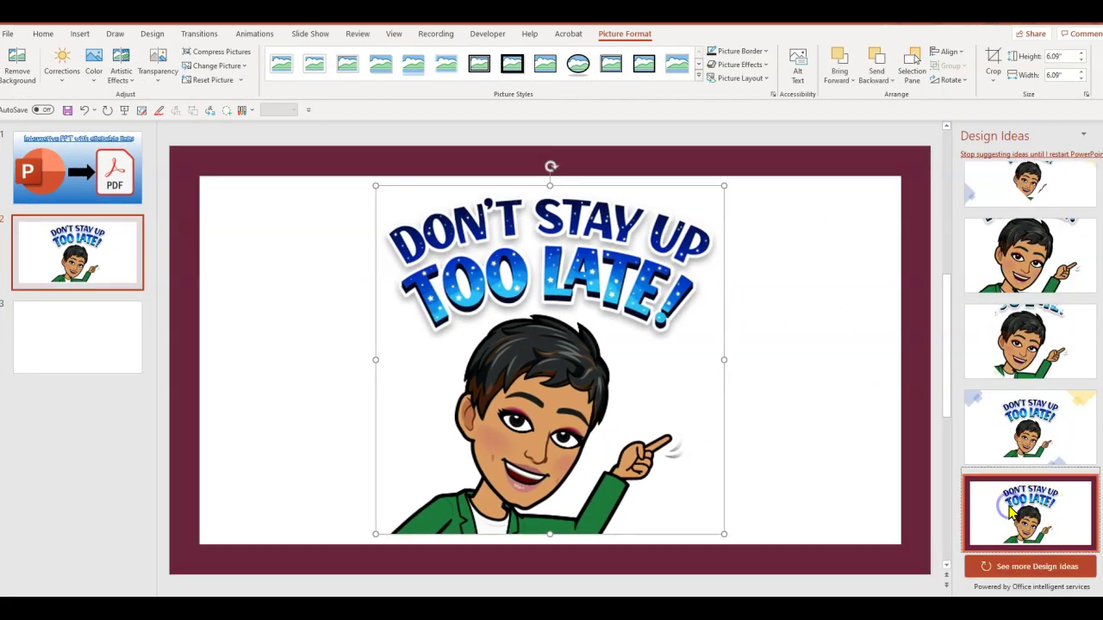
{"action": "left_click", "coordinate": [767, 471]}
Paste the waterfall cartoon onto slide 3 and apply the yellow-triangle Design Idea.
{"action": "left_click", "coordinate": [78, 353]}
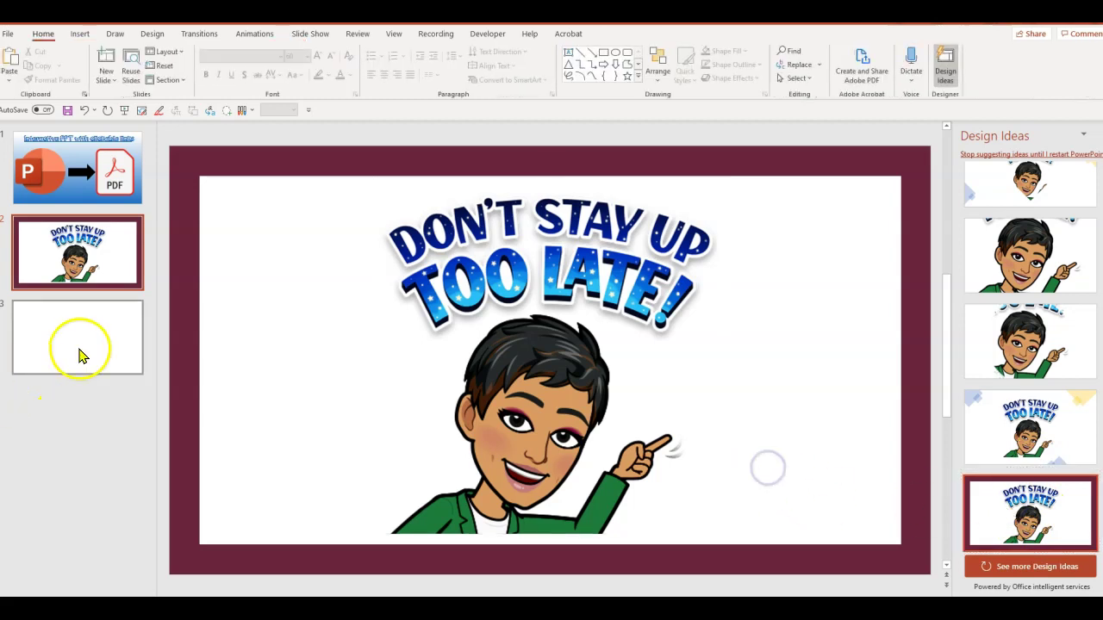
{"action": "left_click", "coordinate": [190, 546]}
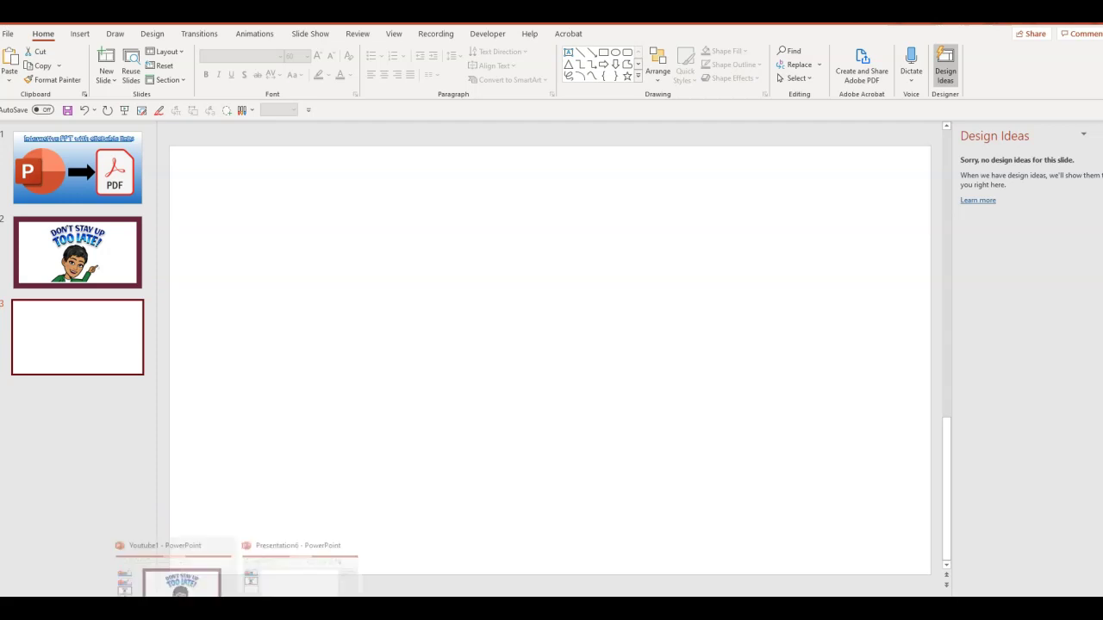
{"action": "key", "text": "ctrl+v"}
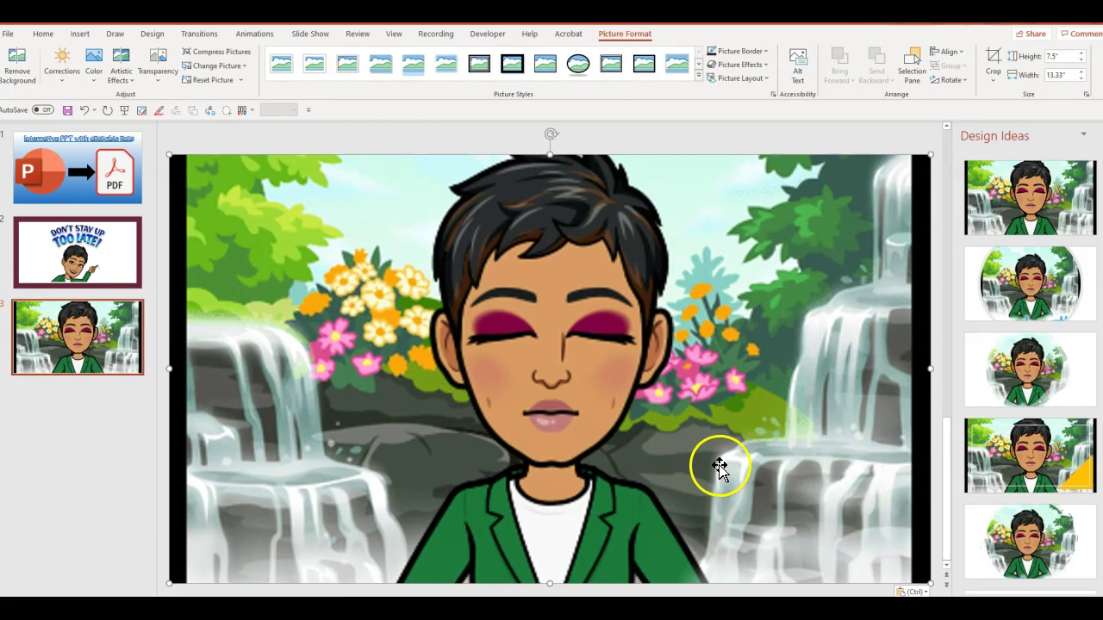
{"action": "left_click", "coordinate": [1024, 463]}
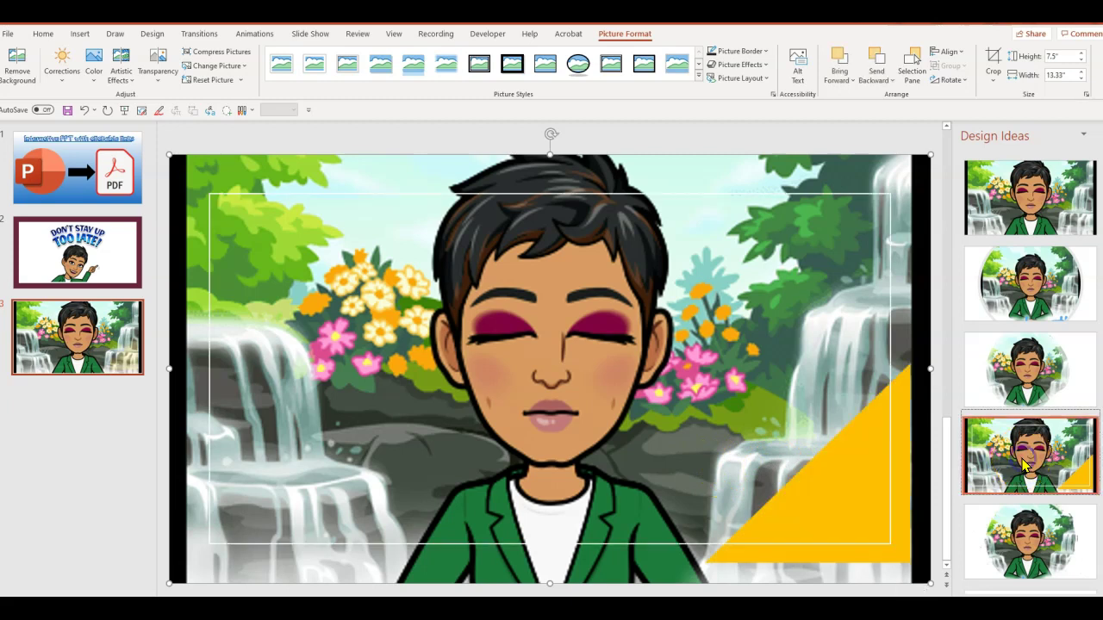
{"action": "left_click", "coordinate": [810, 479]}
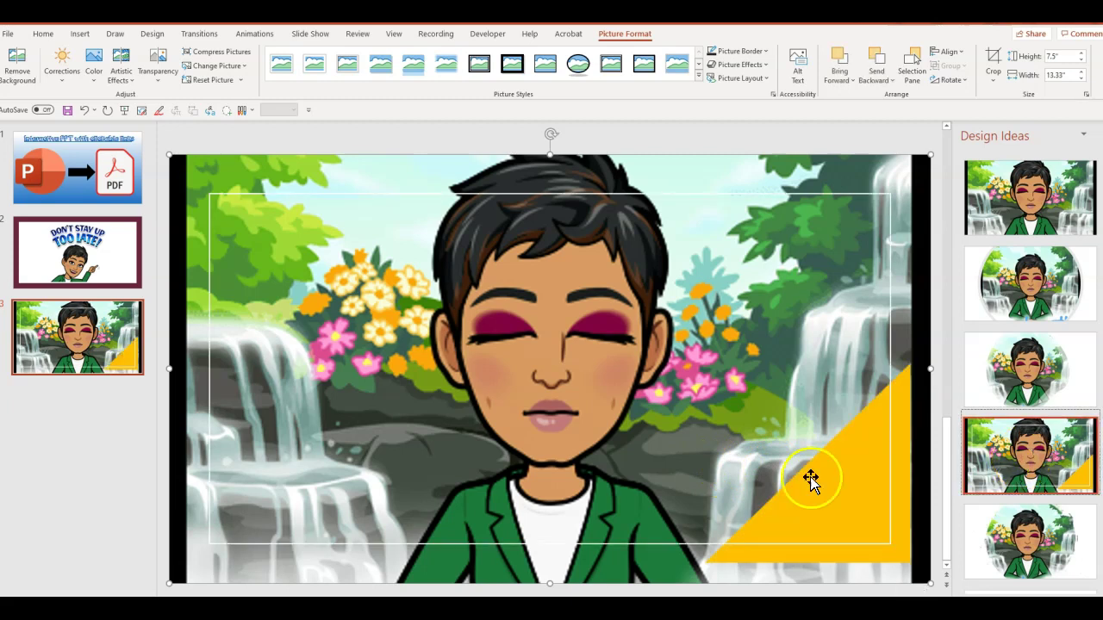
{"action": "left_click", "coordinate": [106, 477]}
{"action": "left_click", "coordinate": [39, 198]}
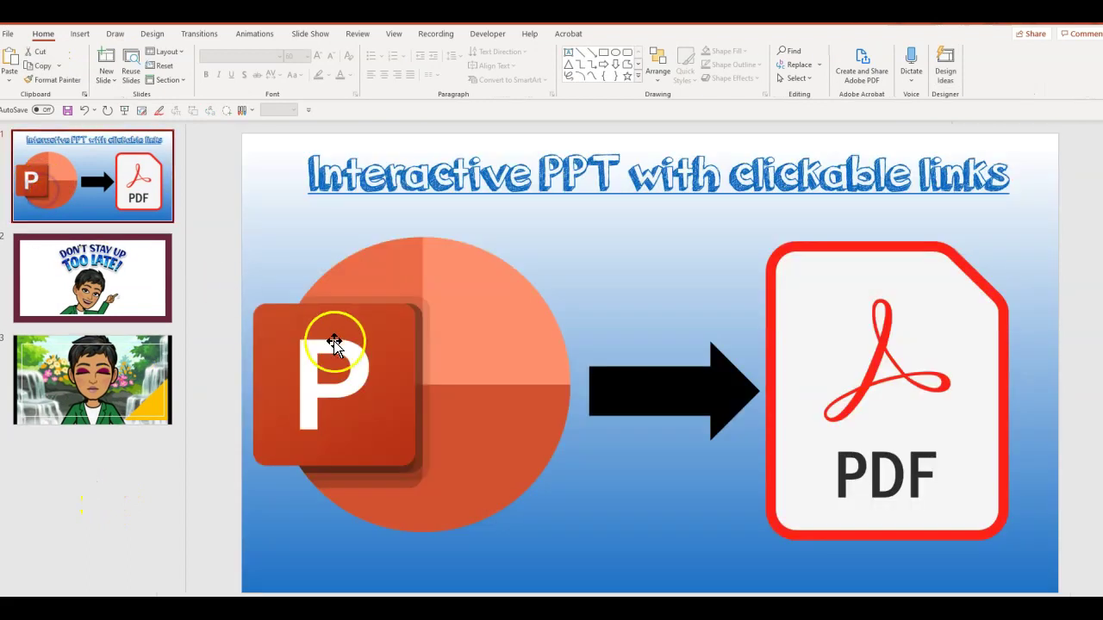
Hyperlink the PowerPoint icon on slide 1 to 2. Slide 2 via Place in This Document.
{"action": "left_click", "coordinate": [402, 364]}
{"action": "left_click", "coordinate": [449, 339]}
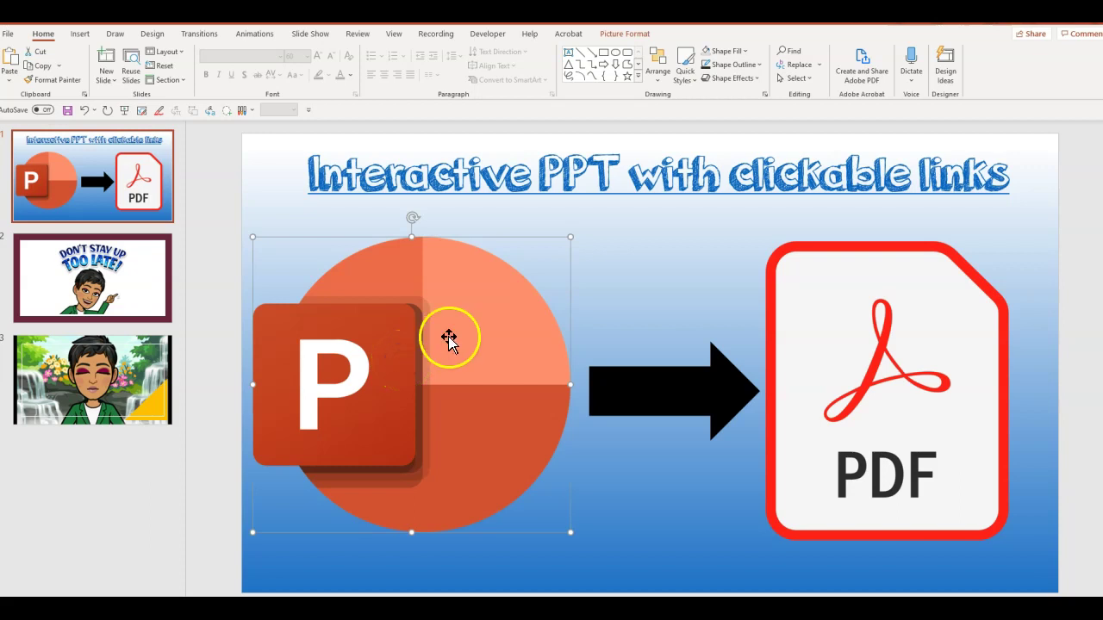
{"action": "right_click", "coordinate": [449, 338]}
{"action": "left_click", "coordinate": [498, 488]}
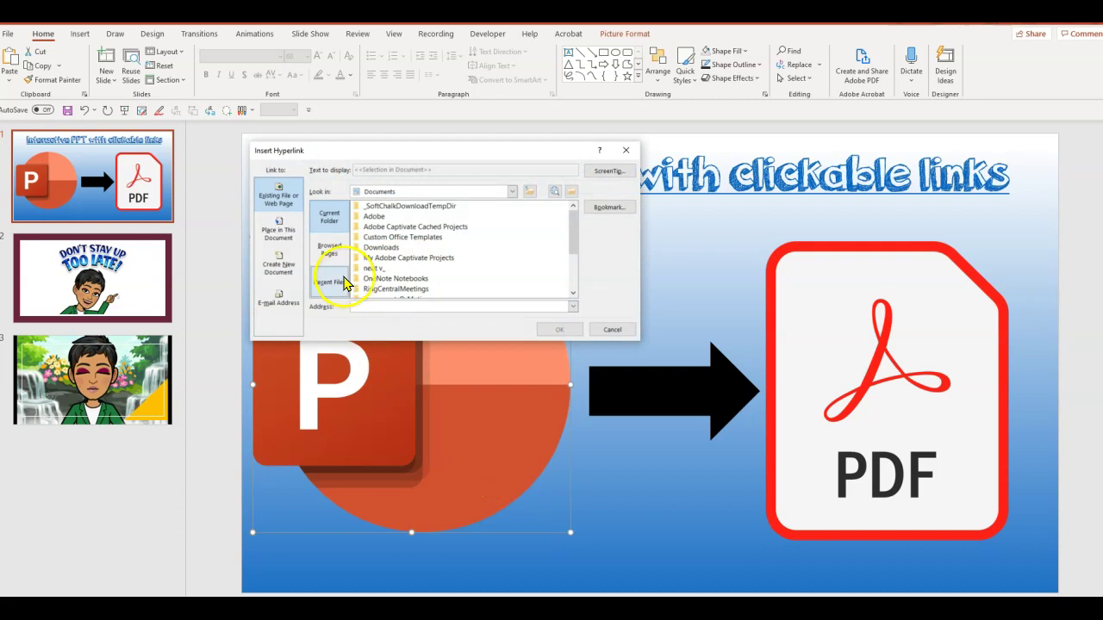
{"action": "left_click", "coordinate": [282, 226]}
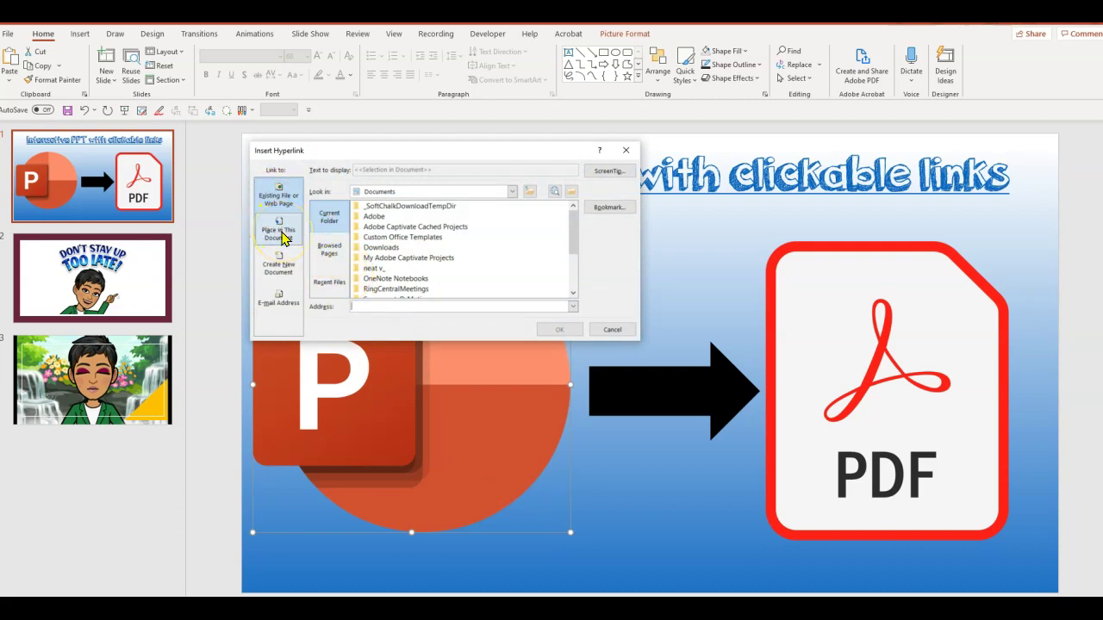
{"action": "left_click", "coordinate": [282, 233]}
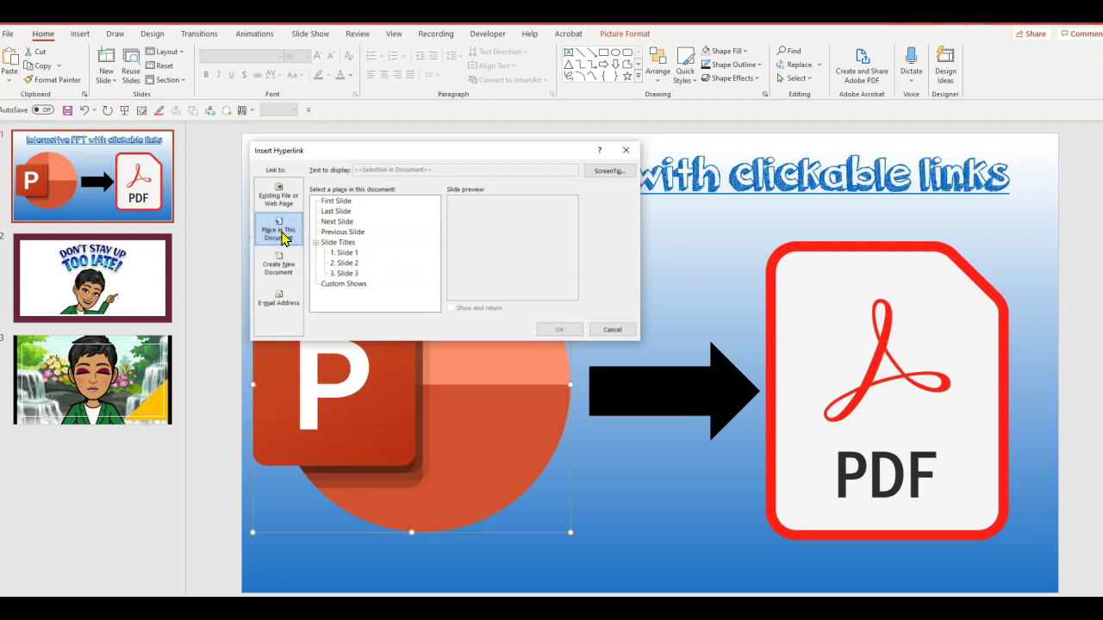
{"action": "left_click", "coordinate": [327, 251]}
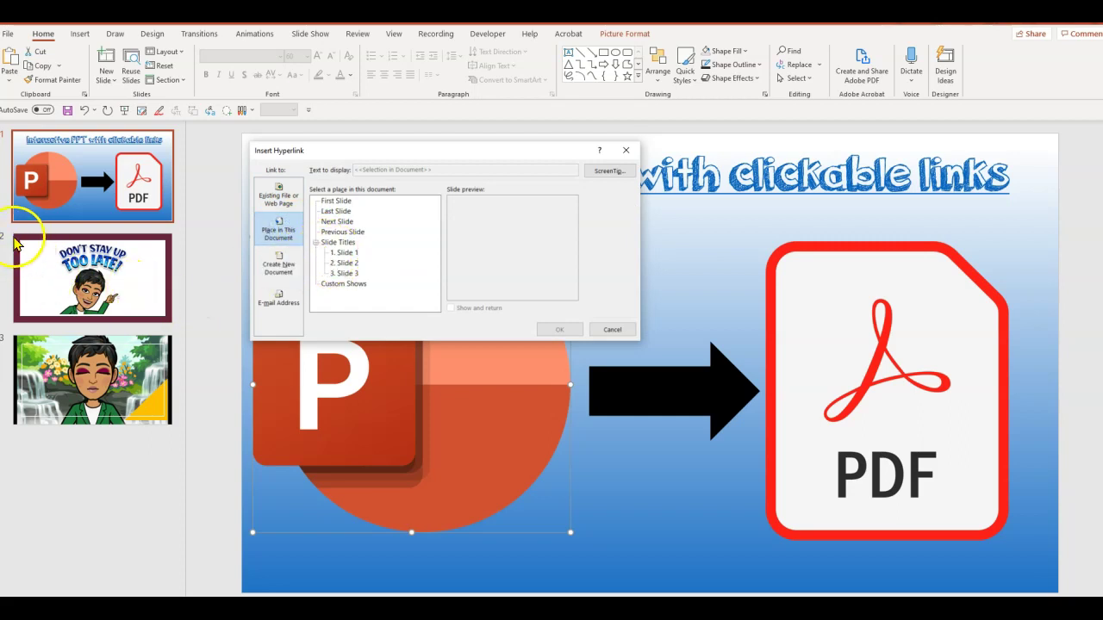
{"action": "left_click", "coordinate": [344, 263]}
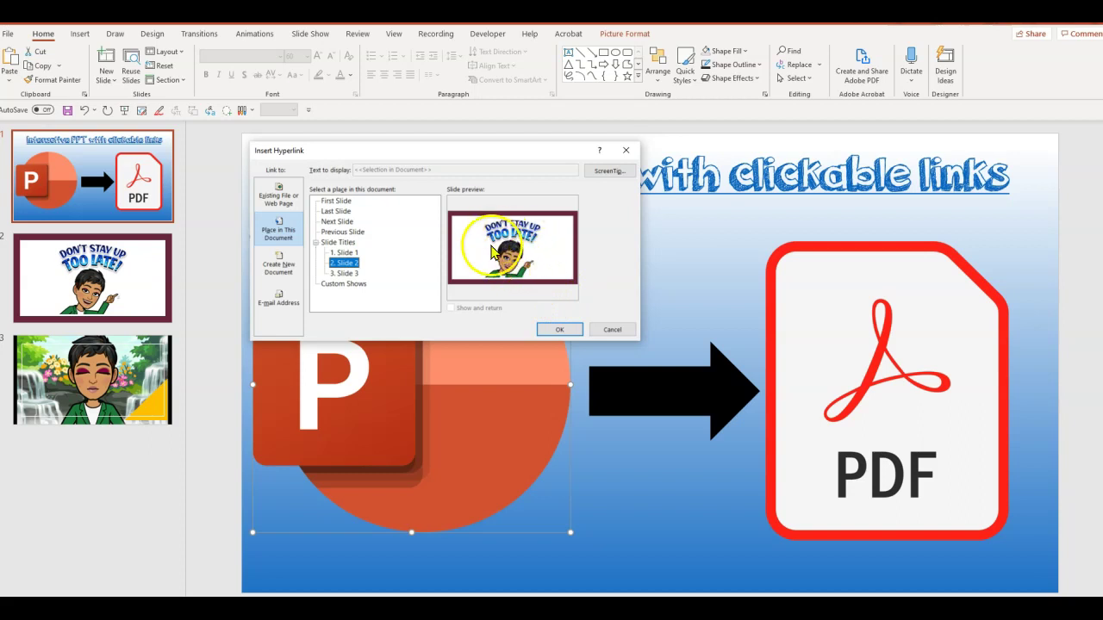
{"action": "left_click", "coordinate": [561, 330]}
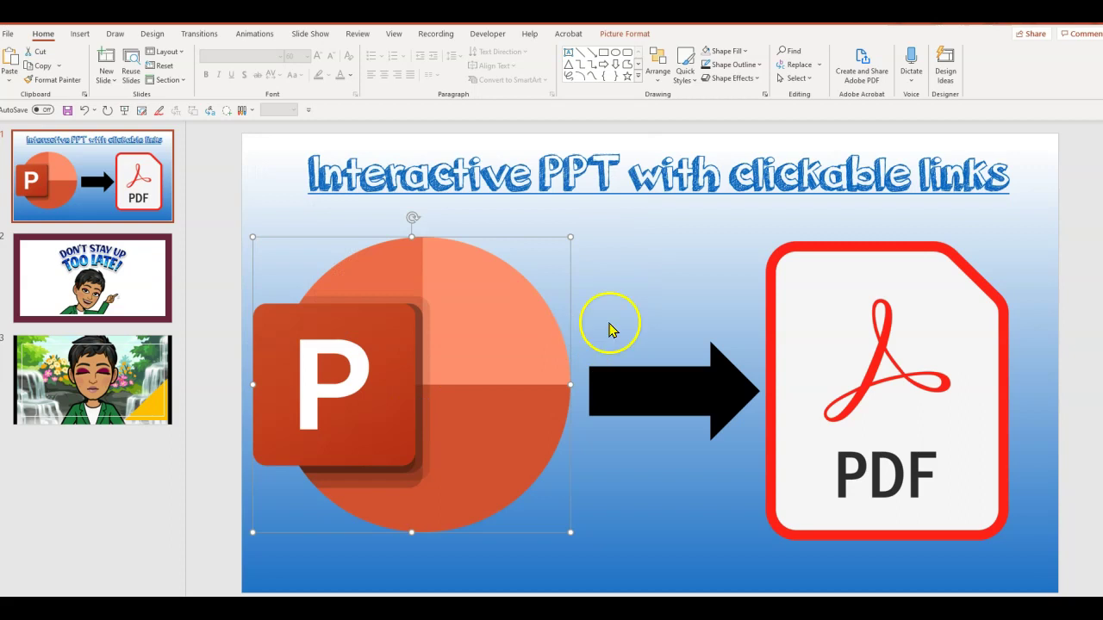
{"action": "left_click", "coordinate": [808, 305]}
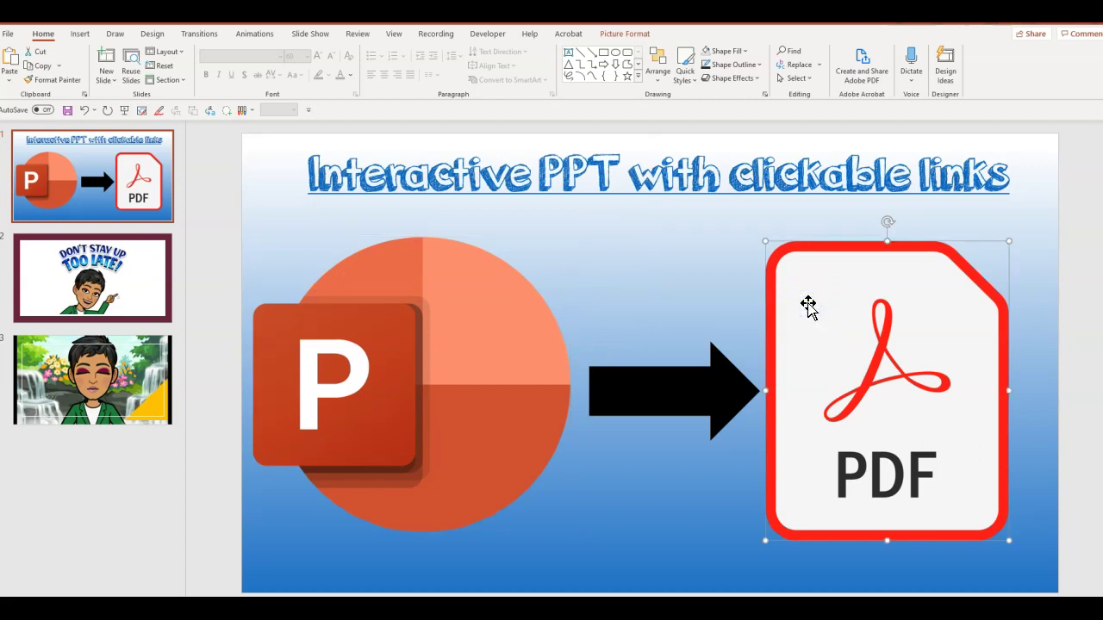
Hyperlink the PDF icon on slide 1 to 3. Slide 3 via Place in This Document.
{"action": "right_click", "coordinate": [808, 306]}
{"action": "left_click", "coordinate": [828, 307]}
{"action": "right_click", "coordinate": [838, 307]}
{"action": "left_click", "coordinate": [862, 457]}
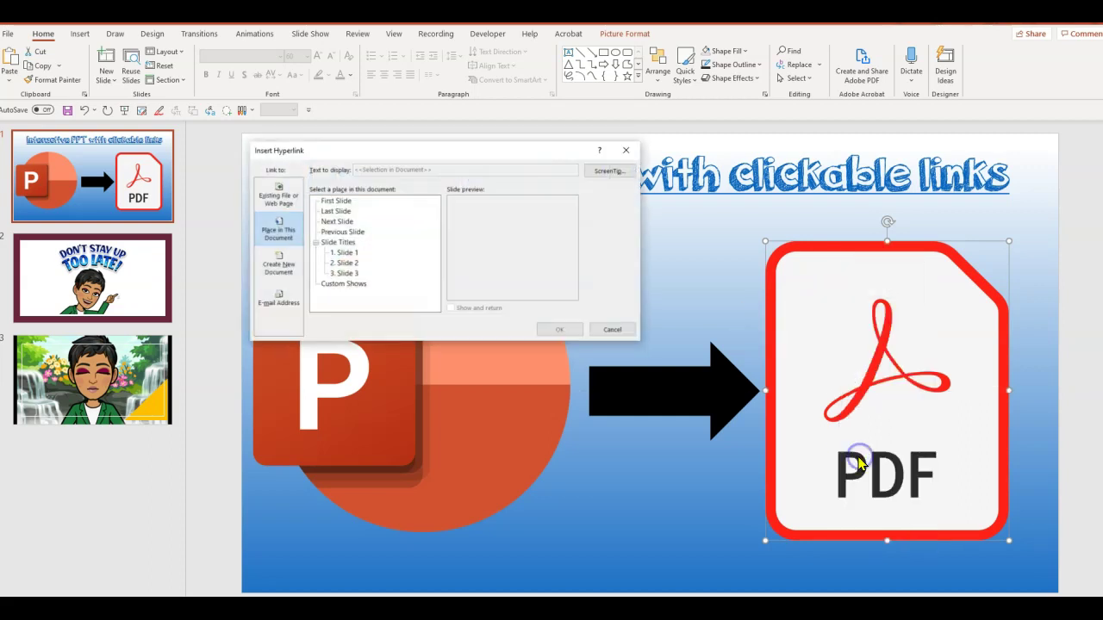
{"action": "left_click", "coordinate": [354, 274]}
{"action": "left_click", "coordinate": [543, 331]}
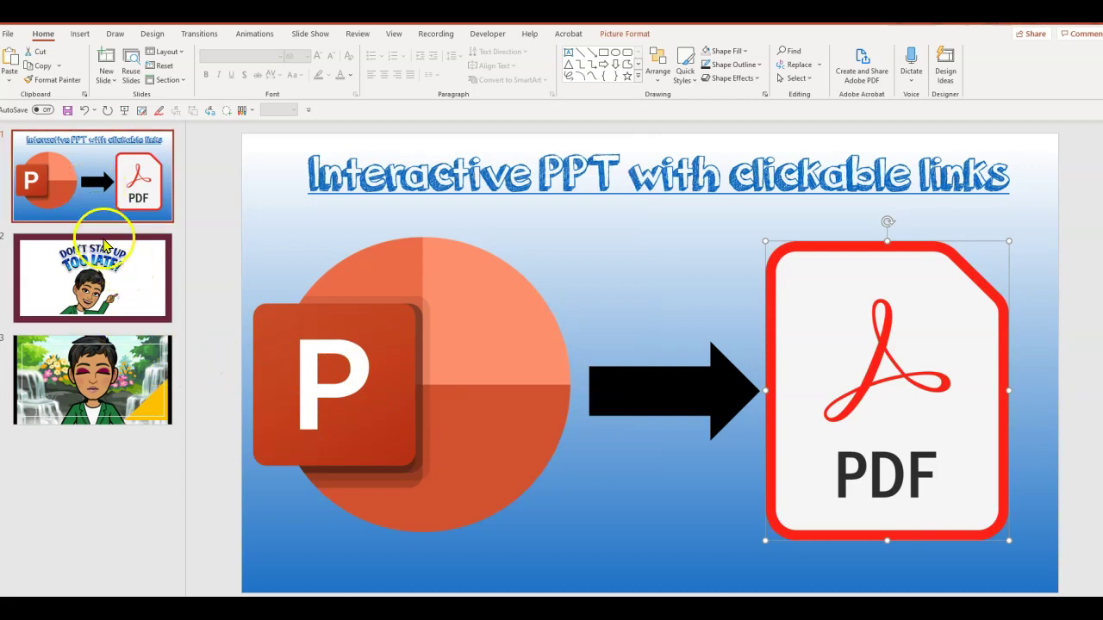
{"action": "left_click", "coordinate": [315, 33]}
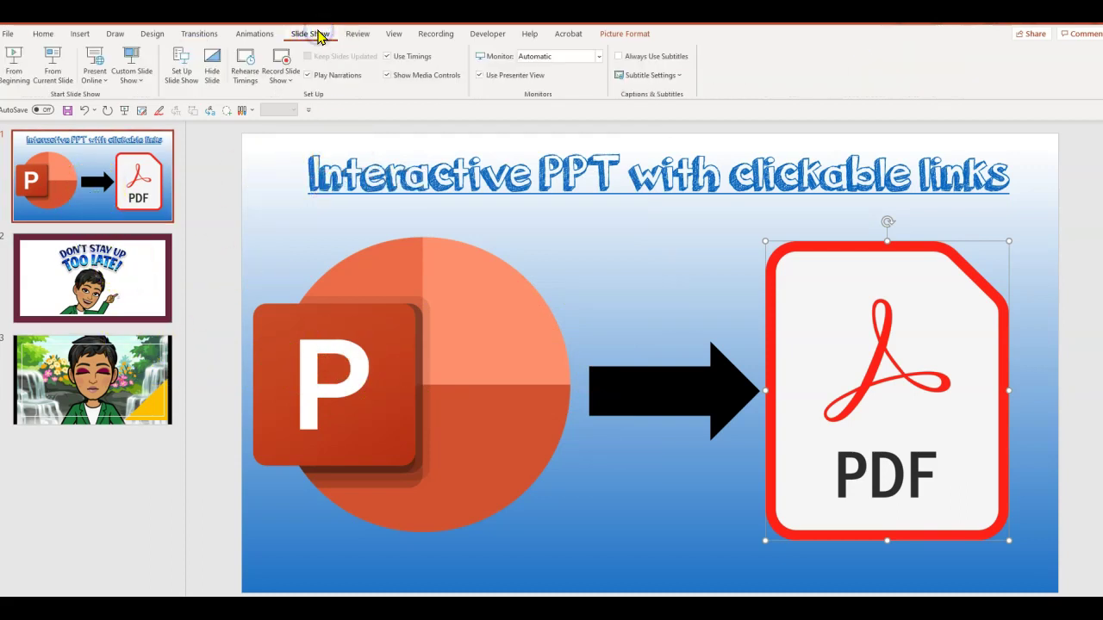
Run the slide show, follow the PowerPoint and PDF icon links, then exit to Normal view.
{"action": "left_click", "coordinate": [13, 62]}
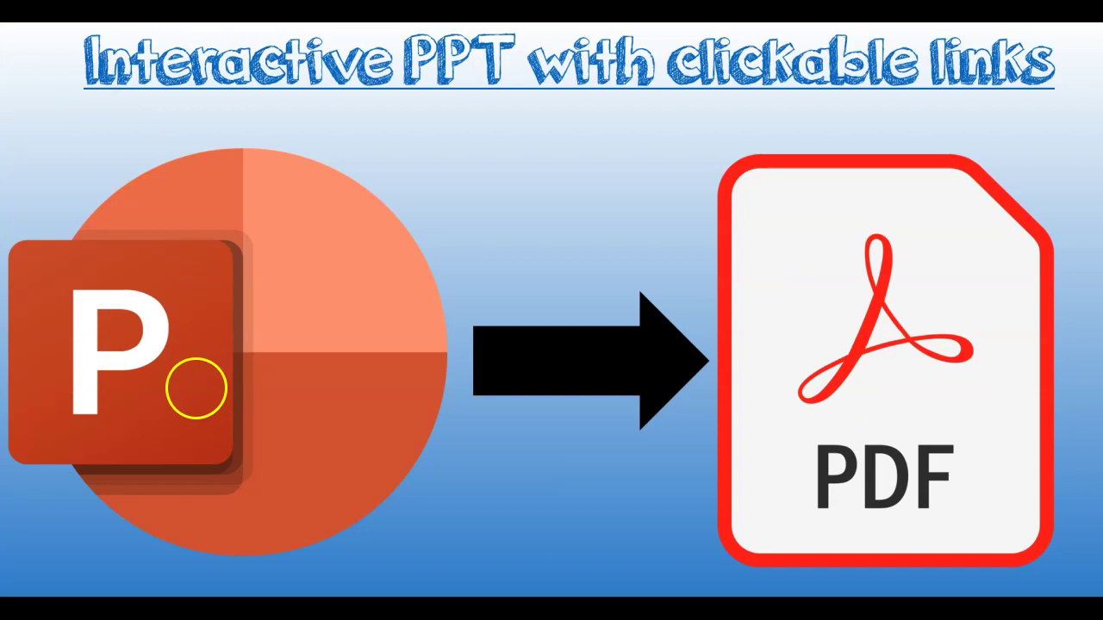
{"action": "left_click", "coordinate": [163, 330]}
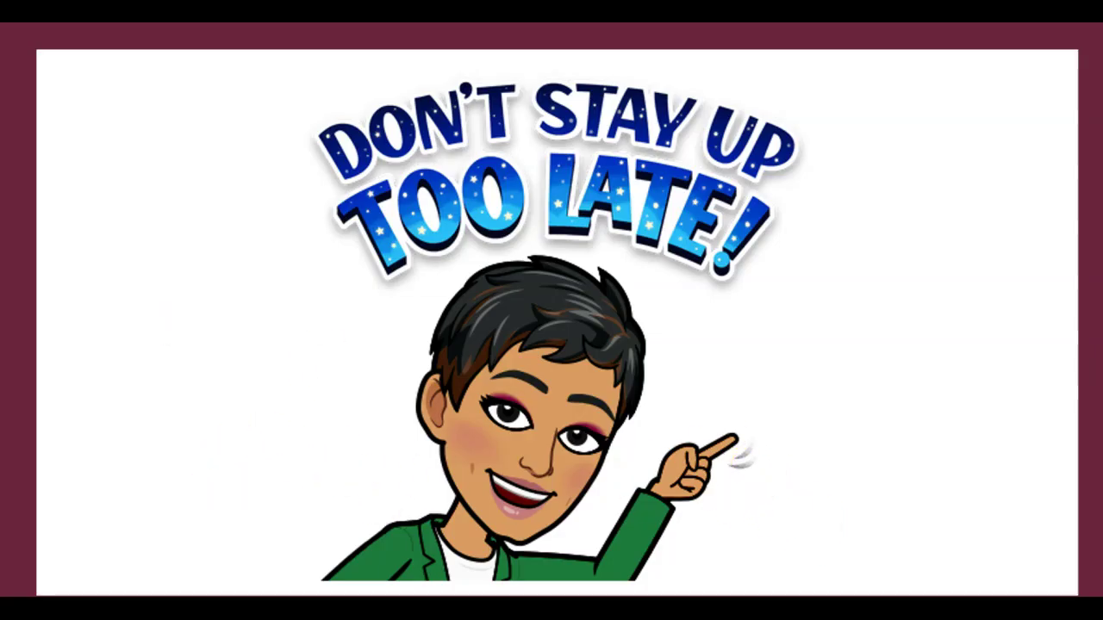
{"action": "key", "text": "Left"}
{"action": "left_click", "coordinate": [806, 389]}
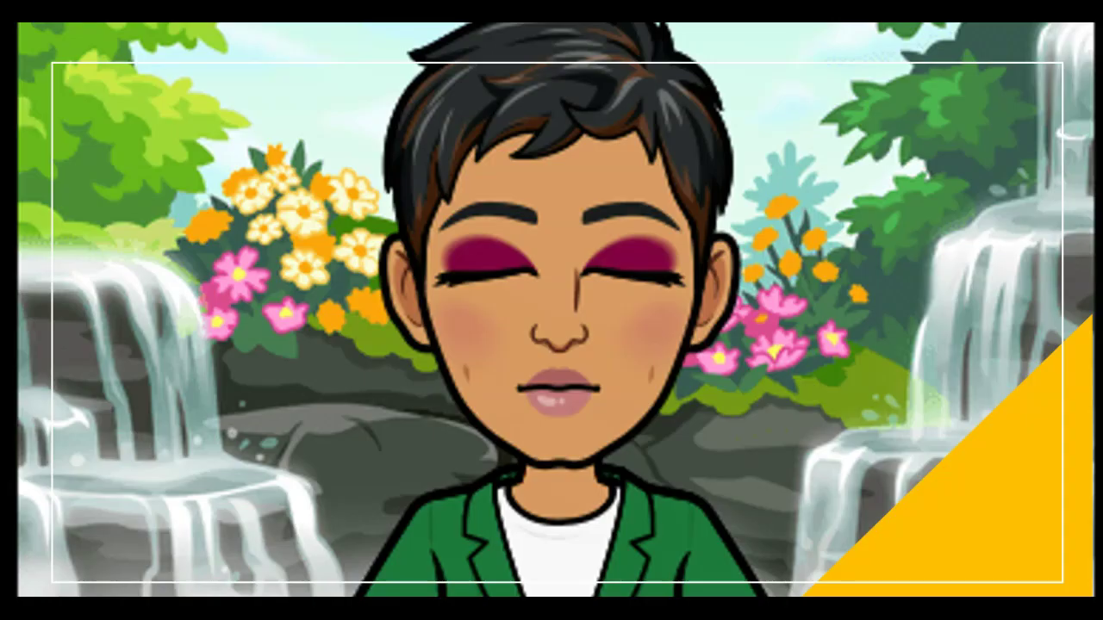
{"action": "key", "text": "Escape"}
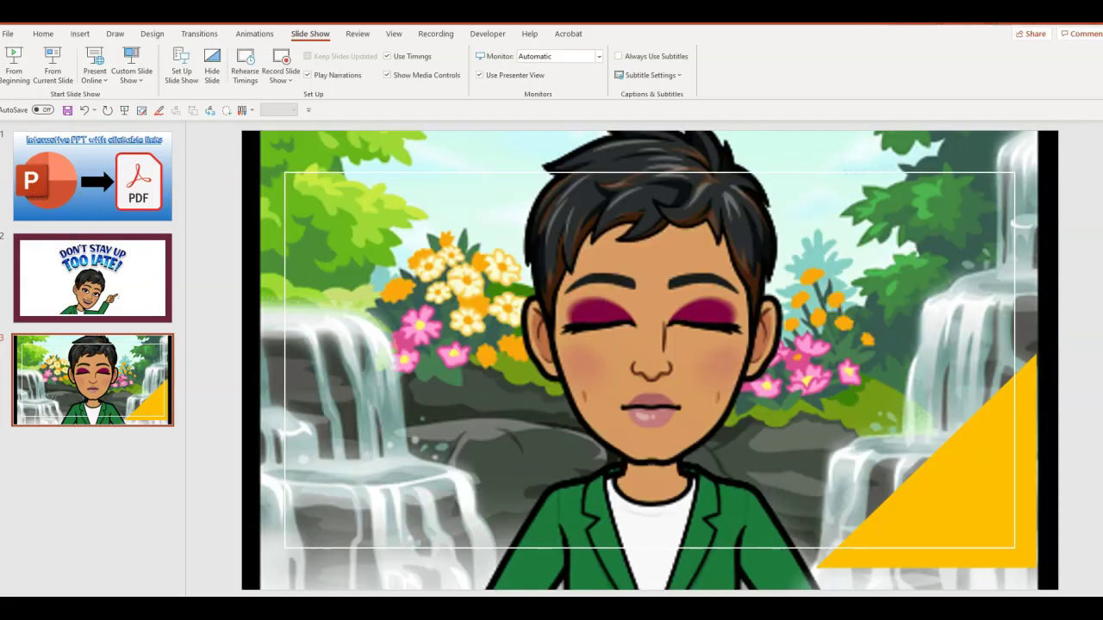
Paste the MAIN PAGE picture onto slide 2 and move it to the lower-right corner.
{"action": "left_click", "coordinate": [118, 277]}
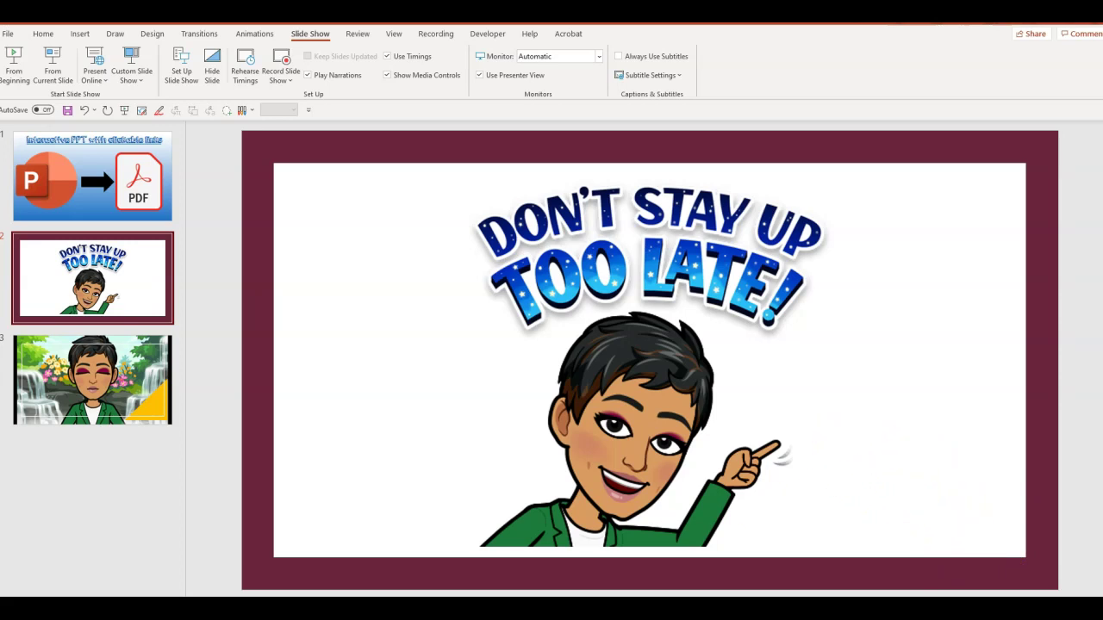
{"action": "key", "text": "ctrl+v"}
{"action": "left_click_drag", "start_coordinate": [755, 379], "coordinate": [980, 498]}
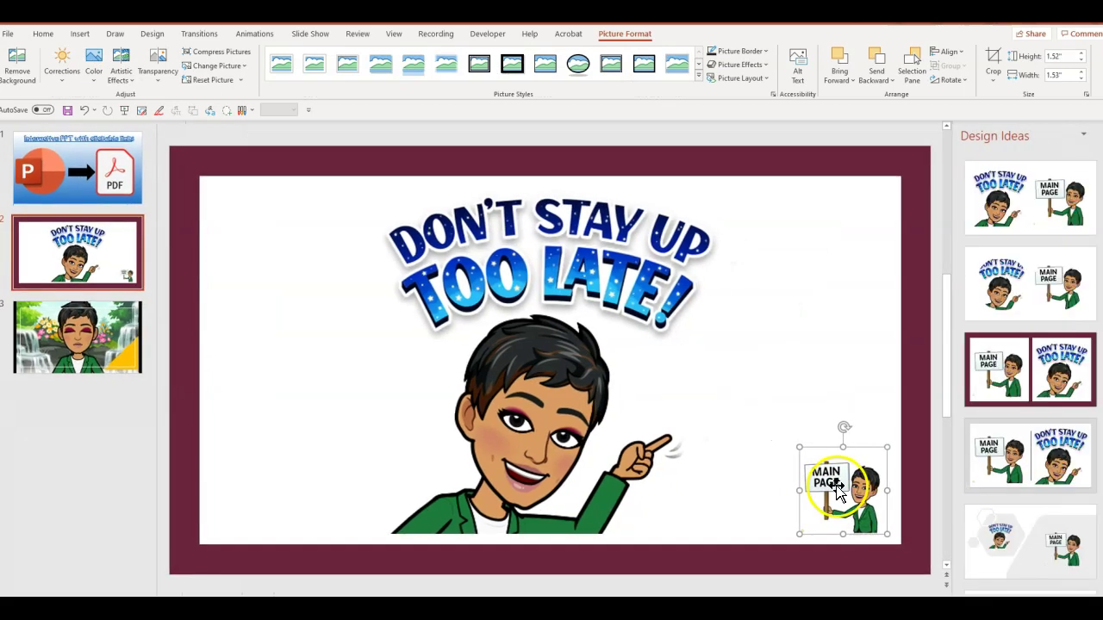
Paste the MAIN PAGE picture onto slide 3 and drag it onto the yellow corner triangle.
{"action": "right_click", "coordinate": [834, 488]}
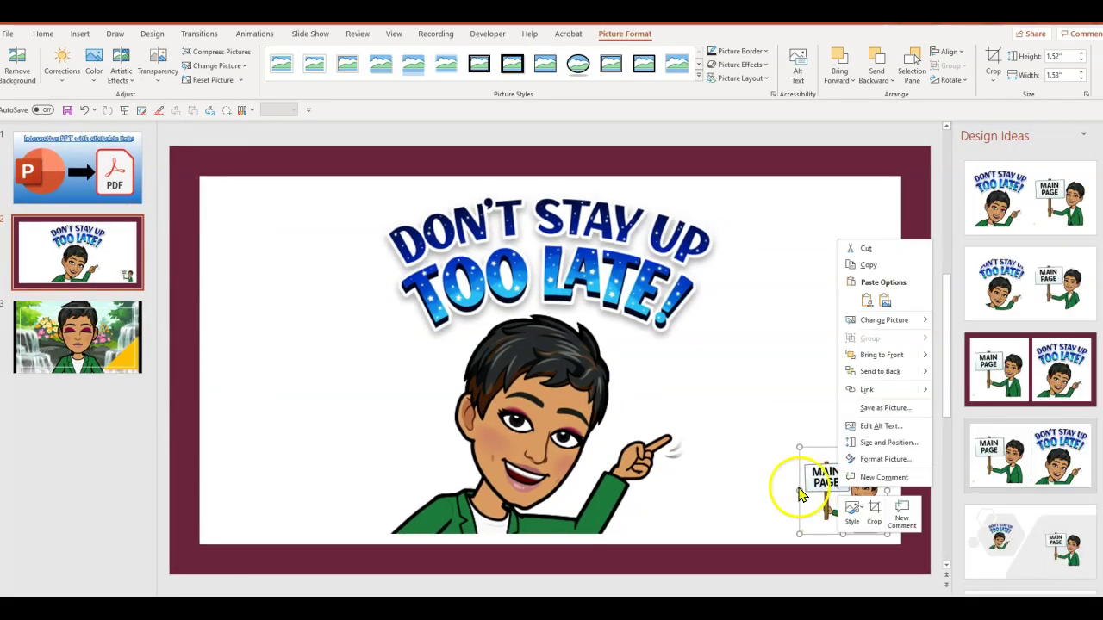
{"action": "key", "text": "Escape"}
{"action": "left_click", "coordinate": [97, 343]}
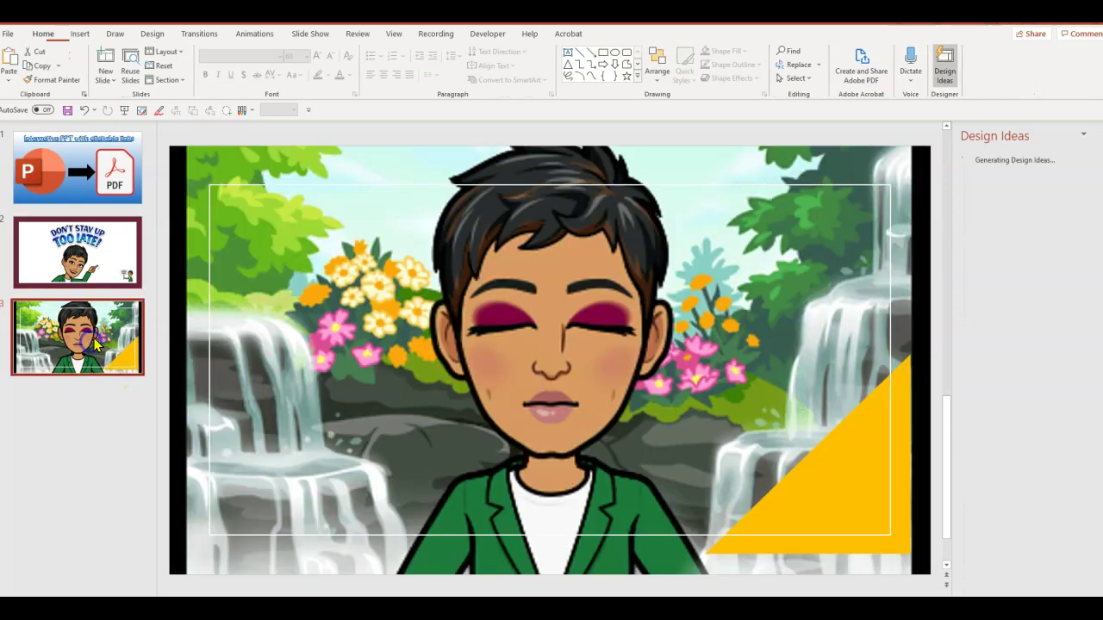
{"action": "right_click", "coordinate": [813, 480]}
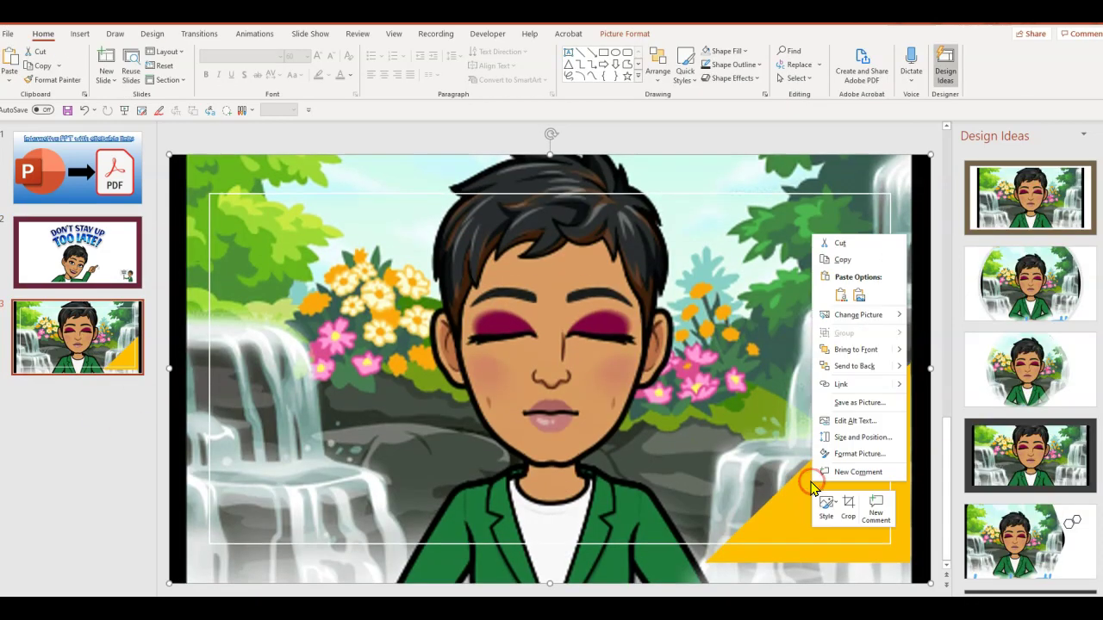
{"action": "left_click", "coordinate": [859, 295]}
{"action": "left_click_drag", "start_coordinate": [550, 369], "coordinate": [840, 486]}
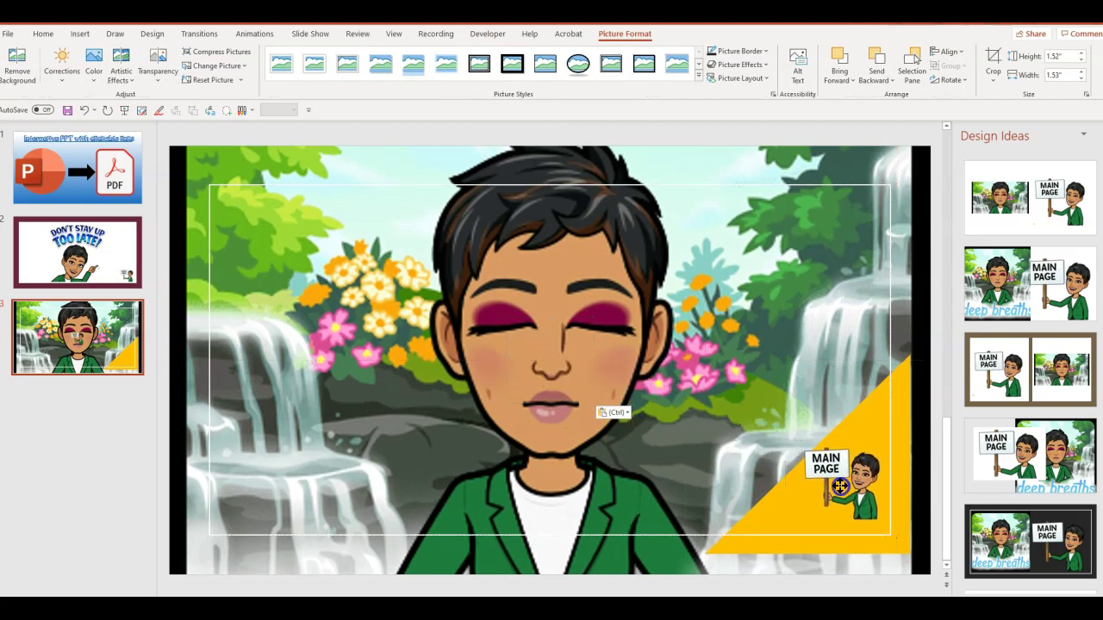
{"action": "left_click", "coordinate": [78, 253]}
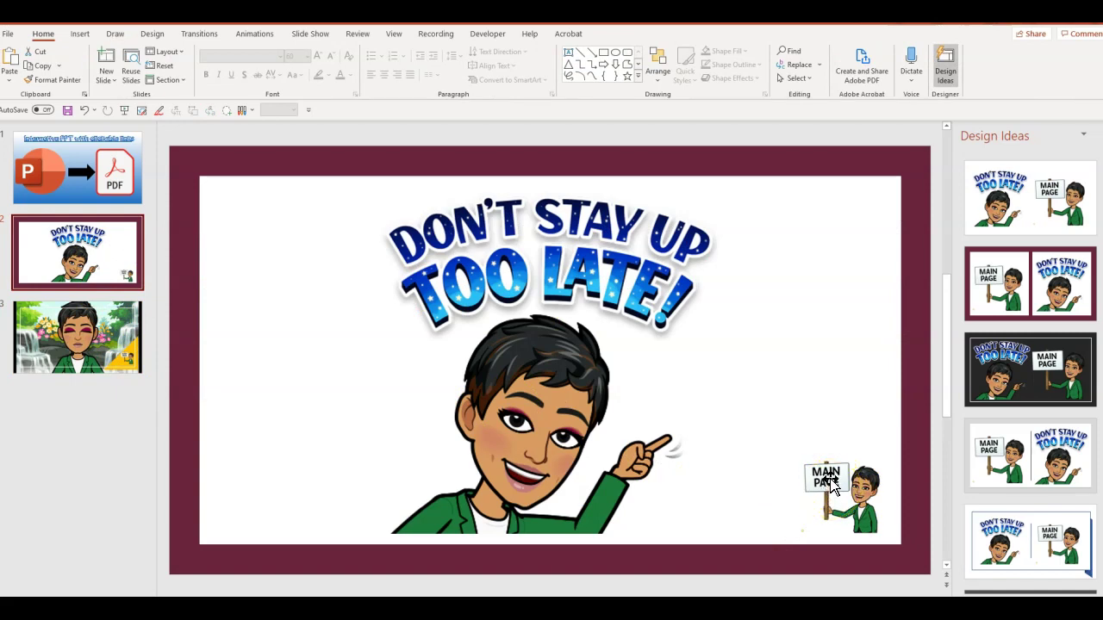
{"action": "left_click", "coordinate": [831, 487]}
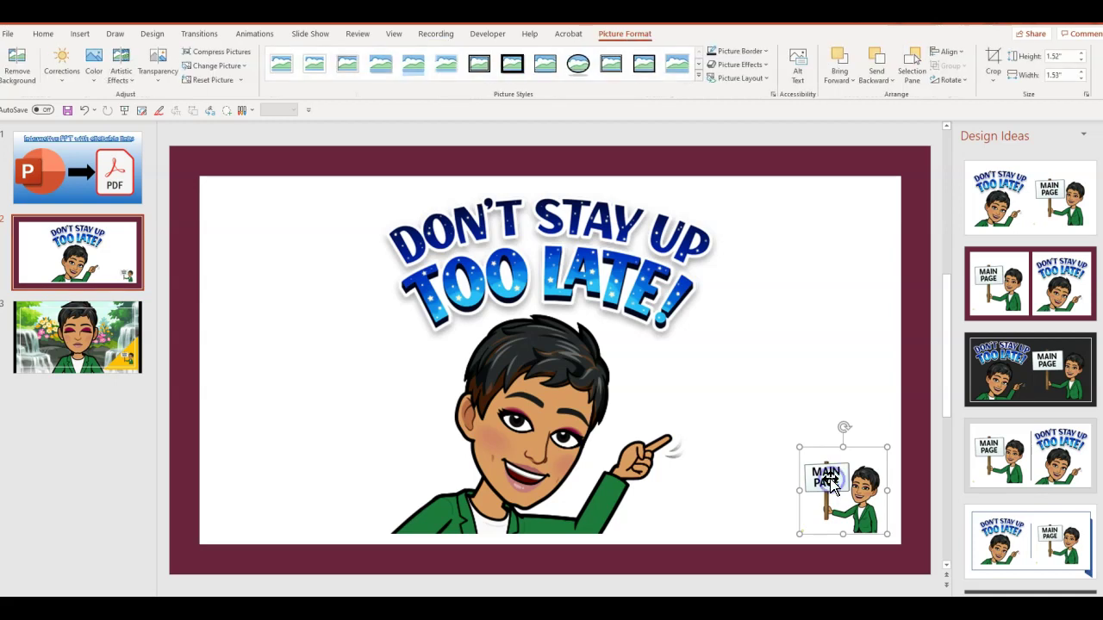
Close Design Ideas and hyperlink slide 2's MAIN PAGE picture to 1. Slide 1.
{"action": "left_click", "coordinate": [1102, 135]}
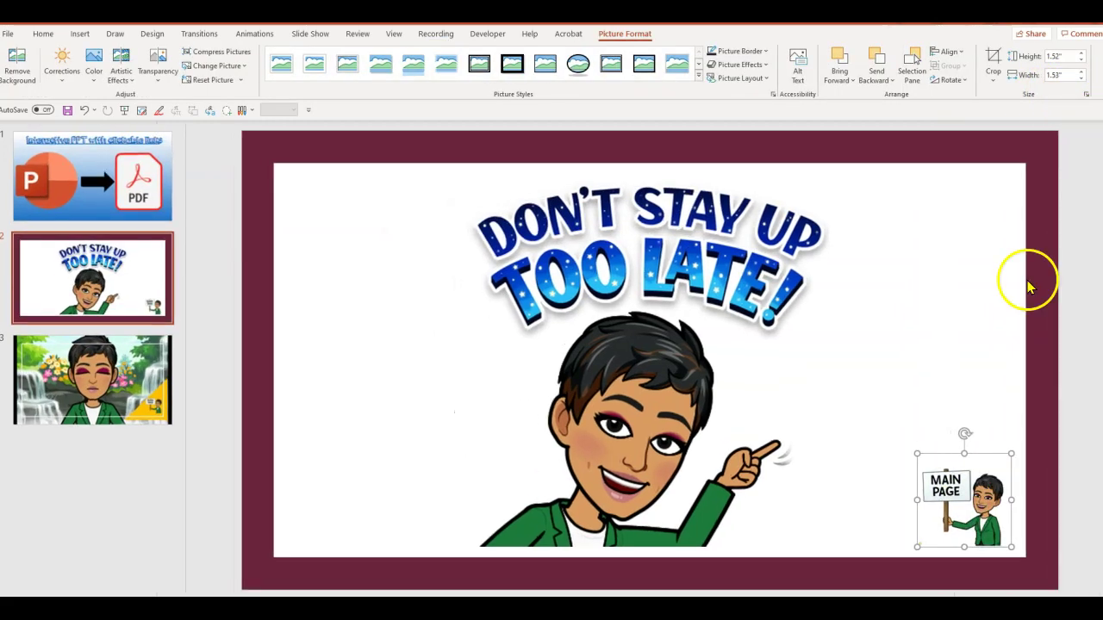
{"action": "right_click", "coordinate": [950, 481]}
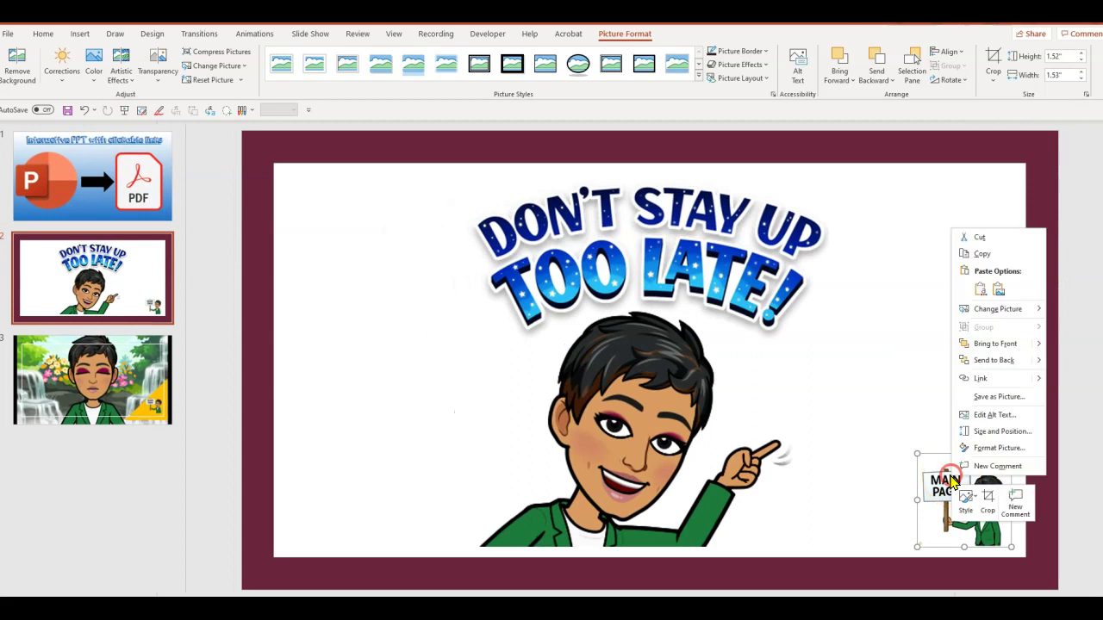
{"action": "left_click", "coordinate": [983, 379]}
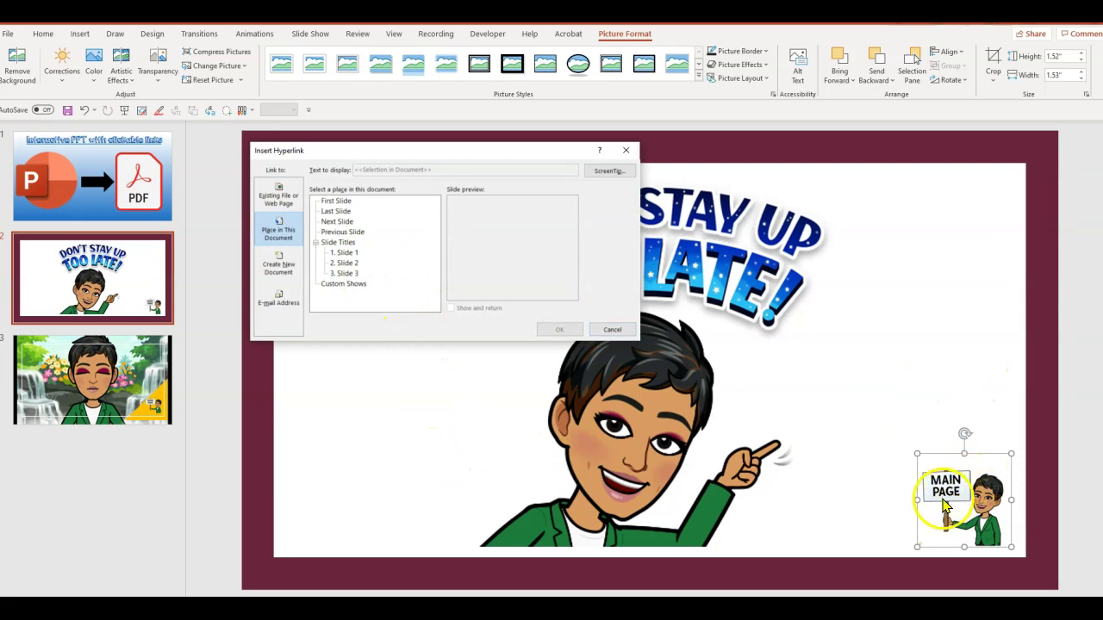
{"action": "left_click", "coordinate": [344, 252]}
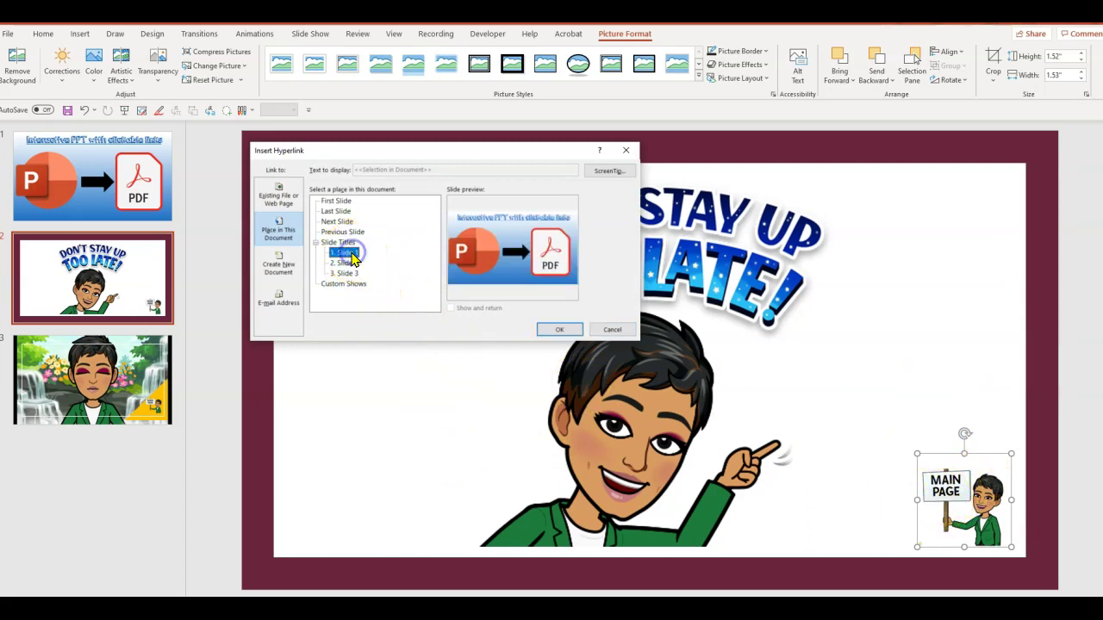
{"action": "left_click", "coordinate": [559, 330]}
{"action": "scroll", "coordinate": [389, 398], "scroll_direction": "down", "scroll_amount": 1}
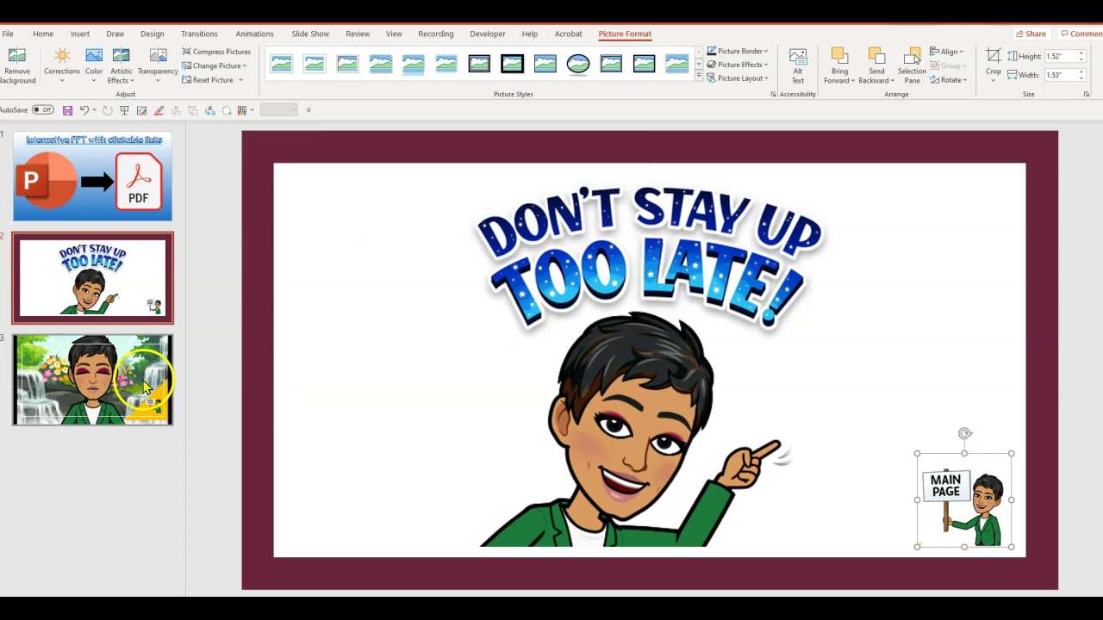
Hyperlink the MAIN PAGE picture on the waterfall slide to 1. Slide 1.
{"action": "left_click", "coordinate": [961, 472]}
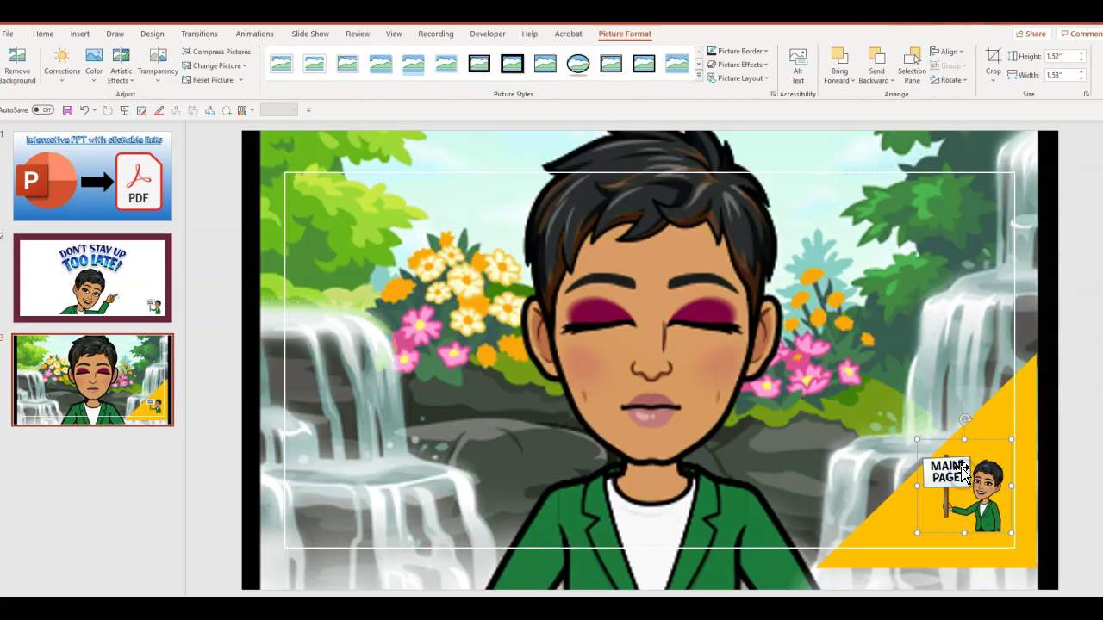
{"action": "right_click", "coordinate": [961, 468]}
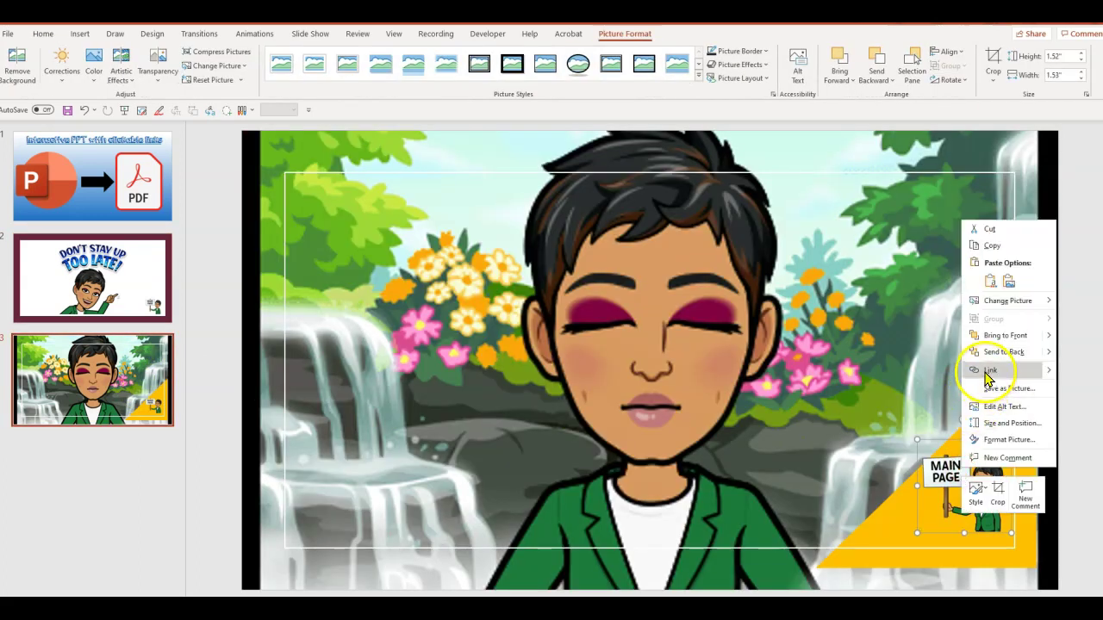
{"action": "left_click", "coordinate": [987, 379]}
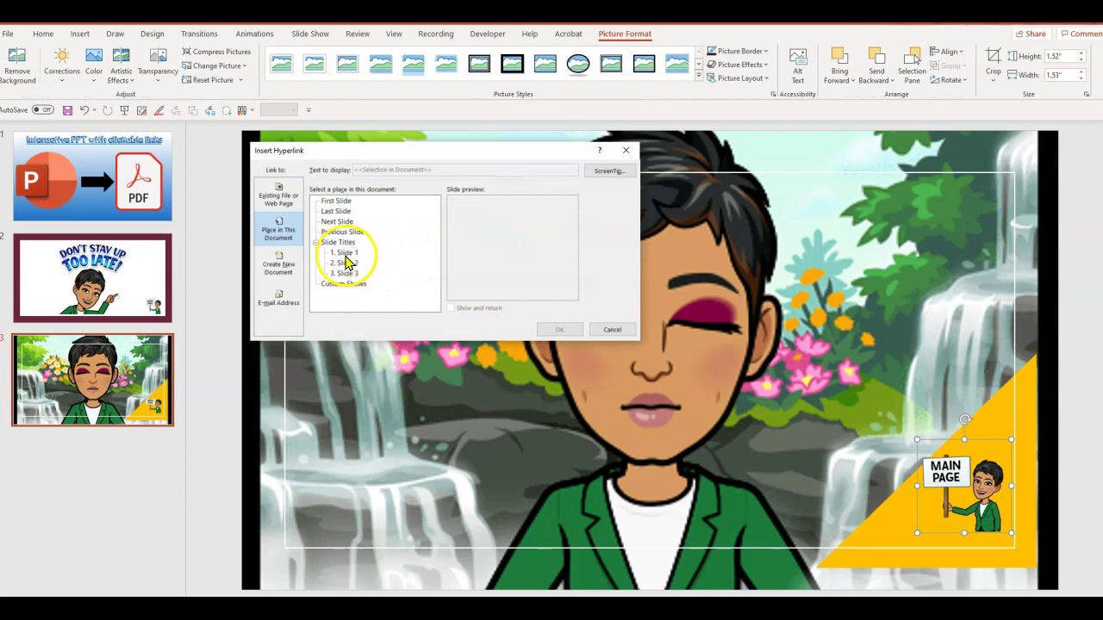
{"action": "left_click", "coordinate": [348, 254]}
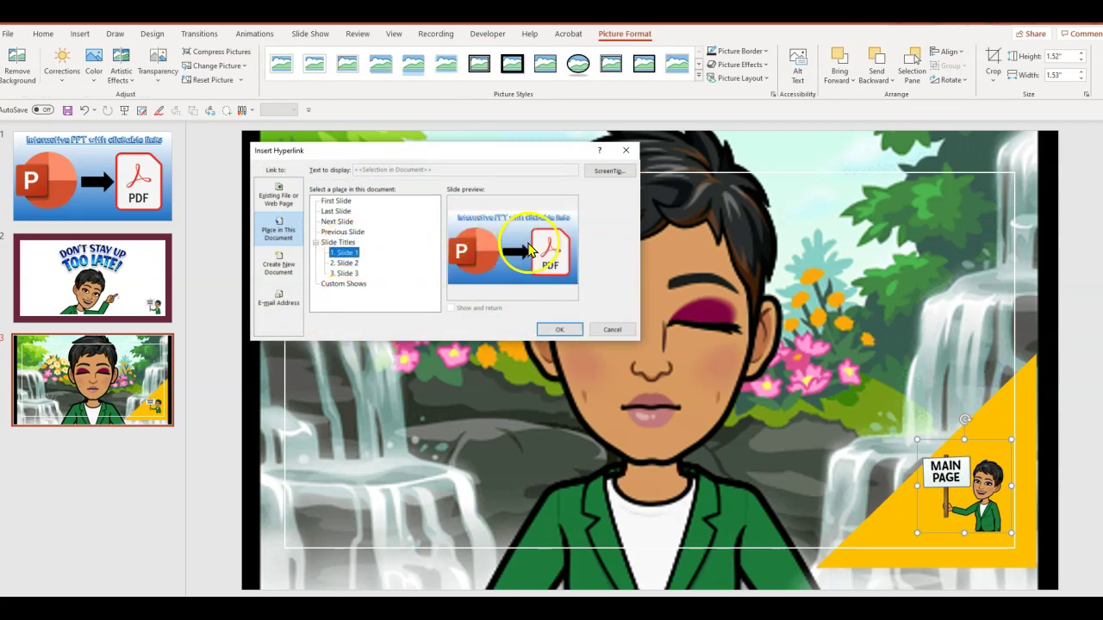
{"action": "left_click", "coordinate": [560, 330]}
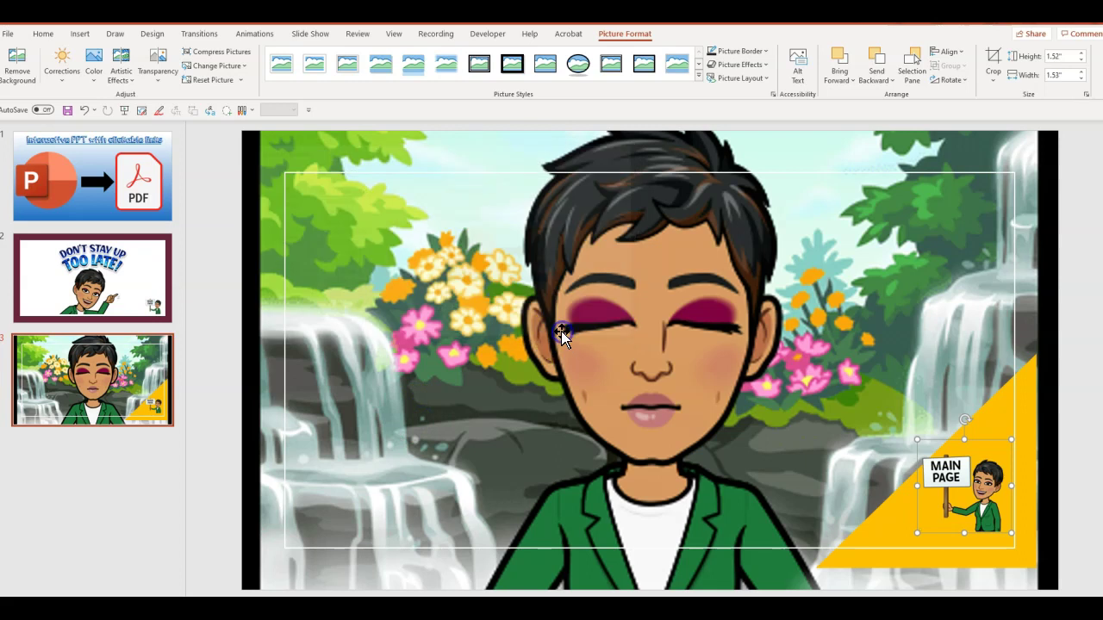
Play the slide show from the beginning, testing the logo, PDF icon and both MAIN PAGE links.
{"action": "left_click", "coordinate": [306, 34]}
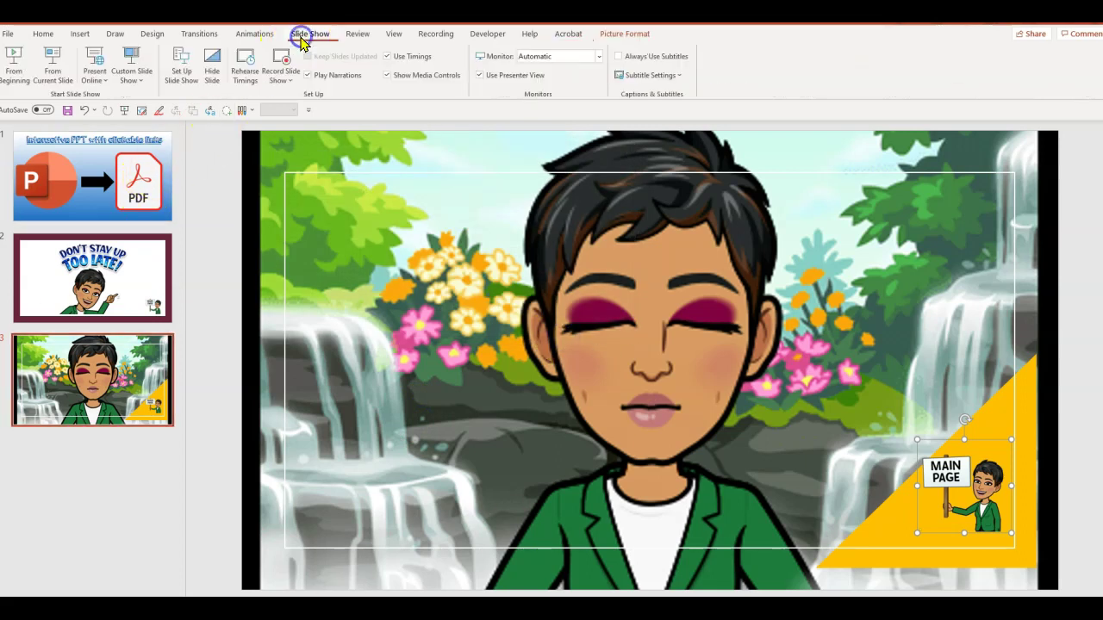
{"action": "left_click", "coordinate": [17, 62]}
{"action": "left_click", "coordinate": [147, 339]}
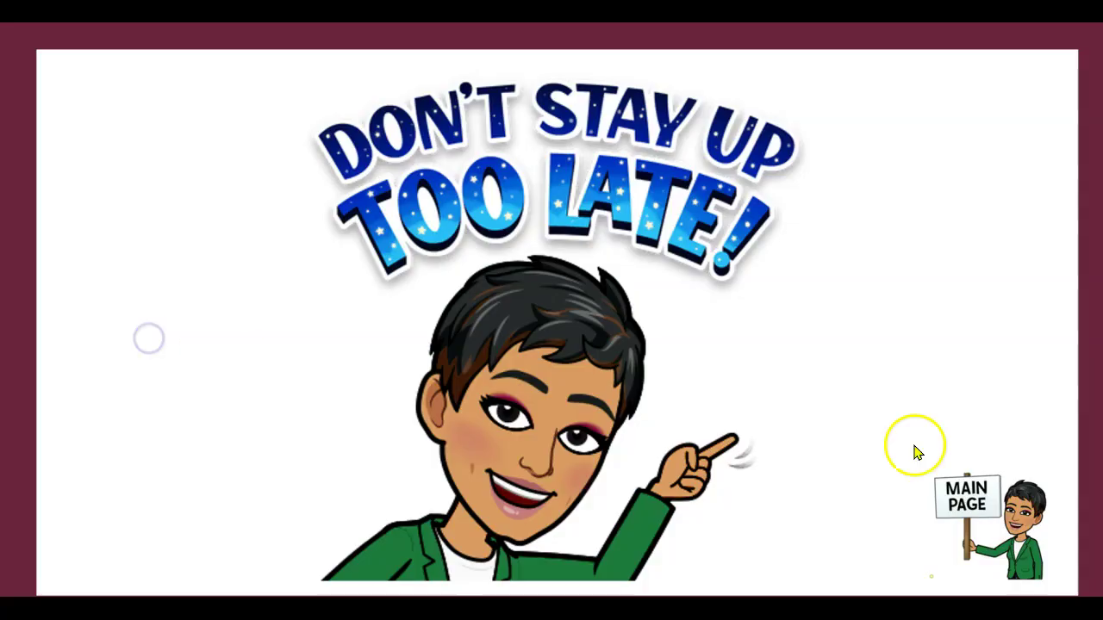
{"action": "left_click", "coordinate": [972, 507]}
{"action": "left_click", "coordinate": [843, 307]}
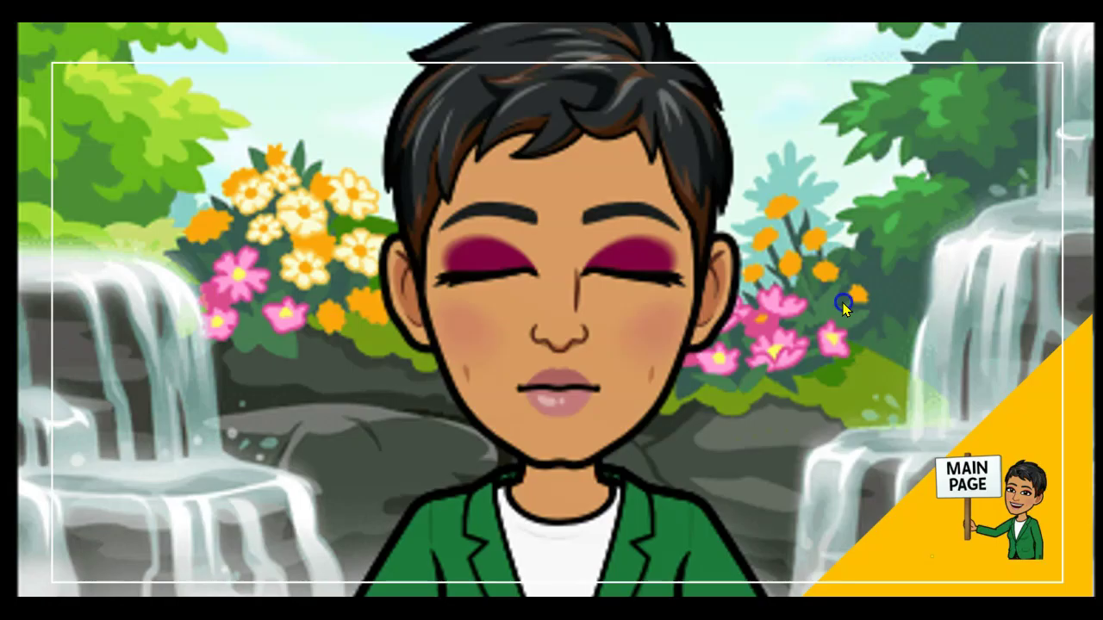
{"action": "left_click", "coordinate": [995, 478]}
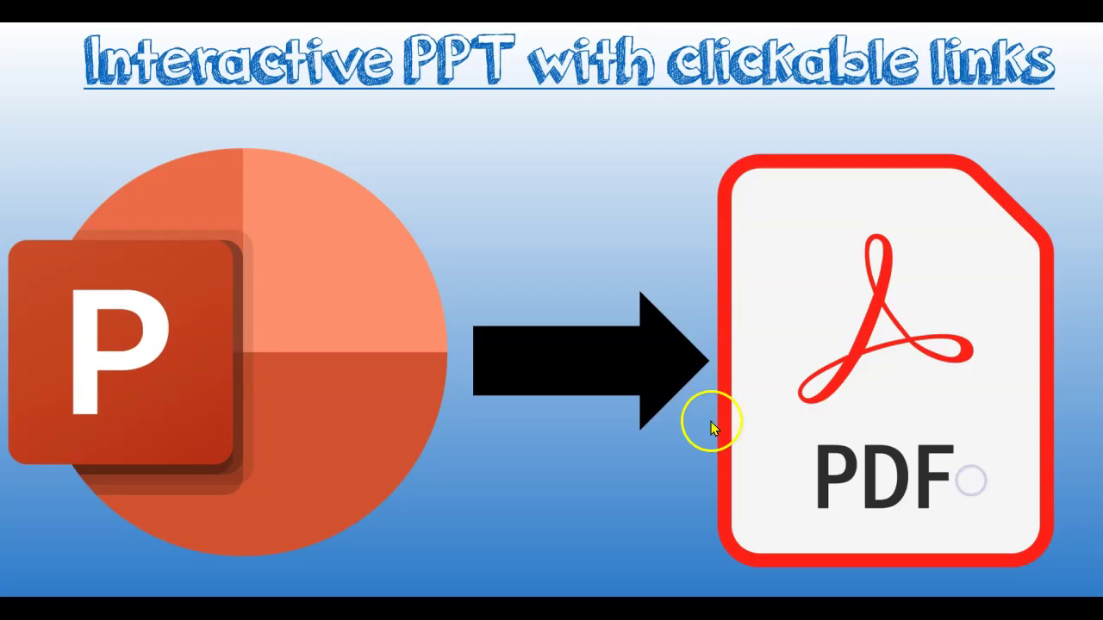
Follow the slide 1 title link to open the YouTube channel in the web browser.
{"action": "left_click", "coordinate": [480, 82]}
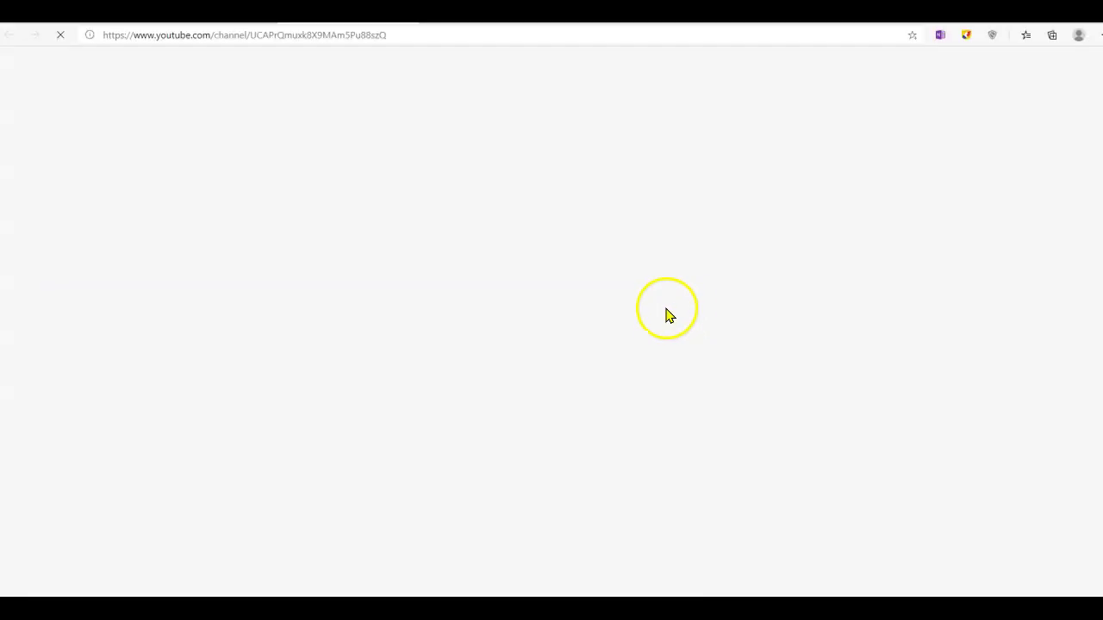